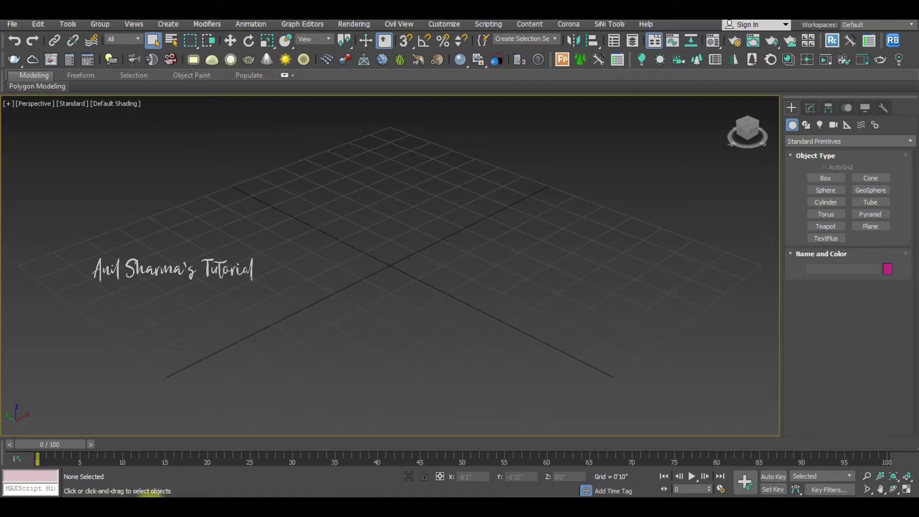
Step: Start a Windows search to find the Google Chrome browser
key("super")
key("super")
Step: Launch Google Chrome and search Google for 'road turn'
type("chrome")
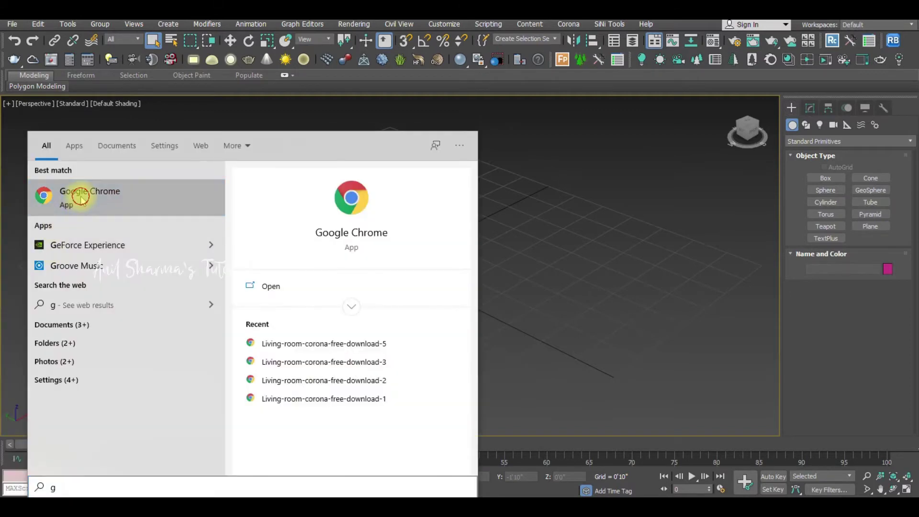
left_click(82, 194)
type("road")
key("Return")
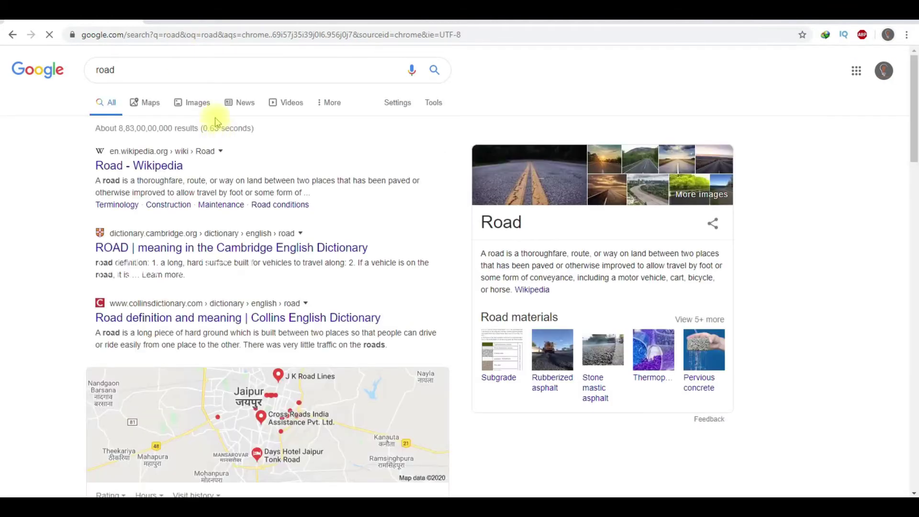
left_click(184, 74)
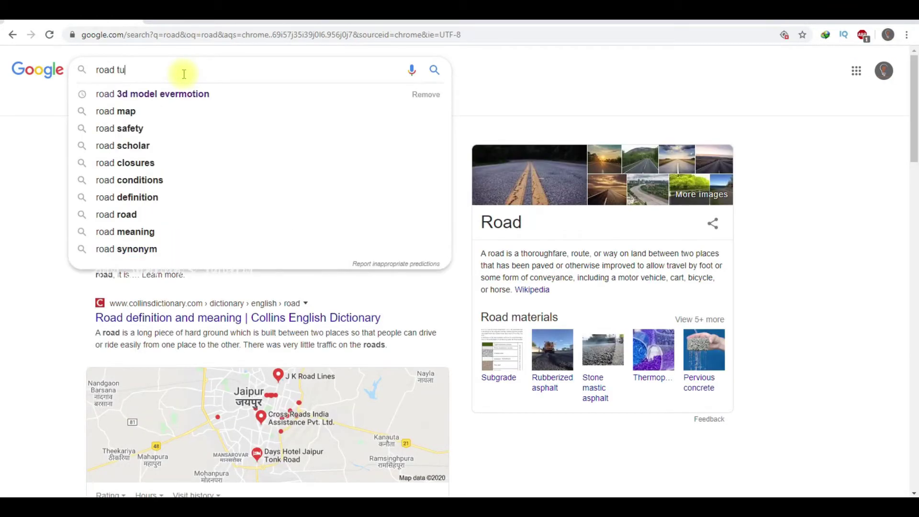
type("rn")
key("Return")
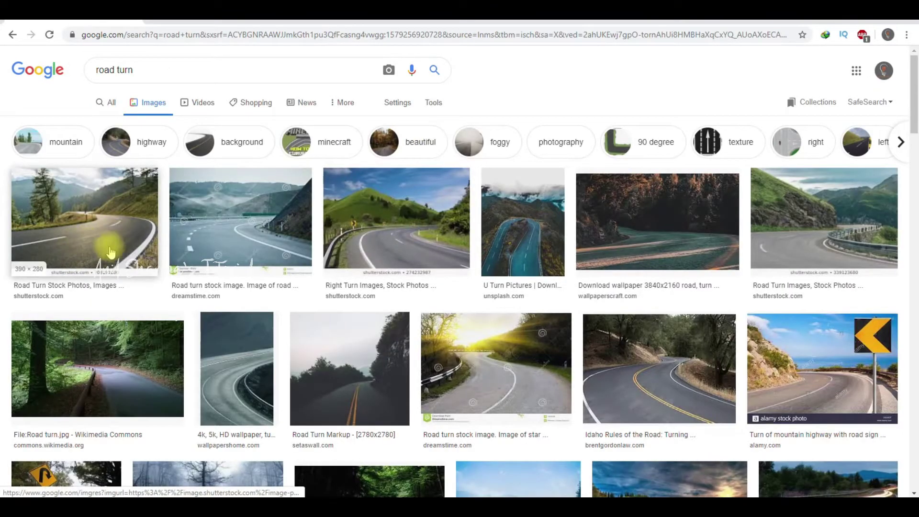
Step: Scroll through the road turn image results and preview the green aerial u-turn road
scroll(138, 239, "down", 3)
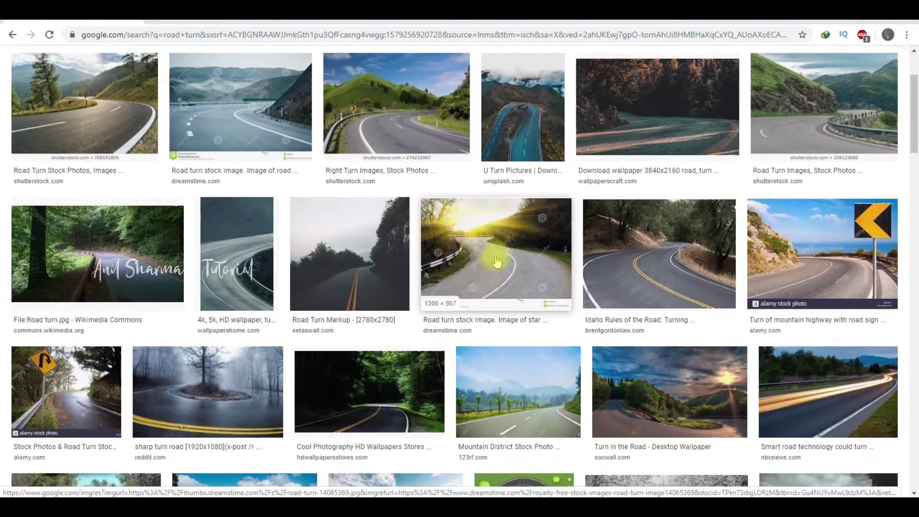
scroll(167, 257, "down", 3)
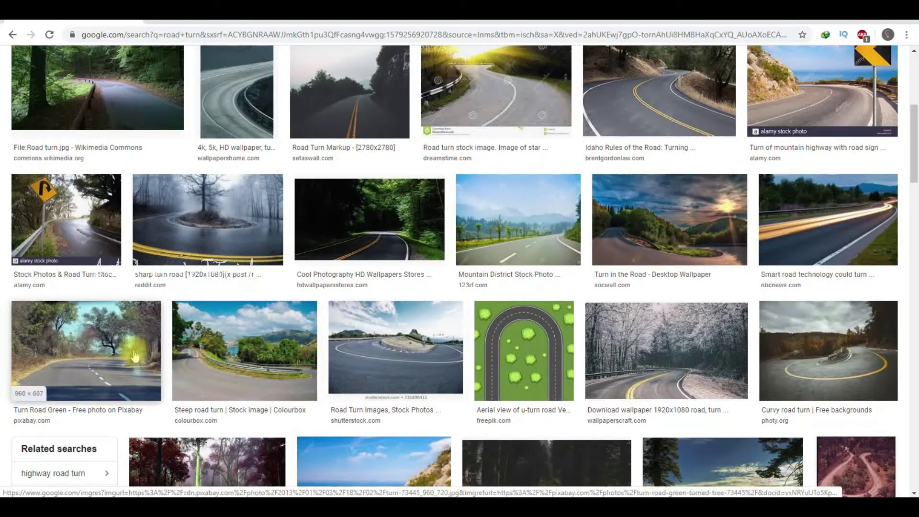
scroll(846, 209, "down", 3)
scroll(845, 209, "down", 2)
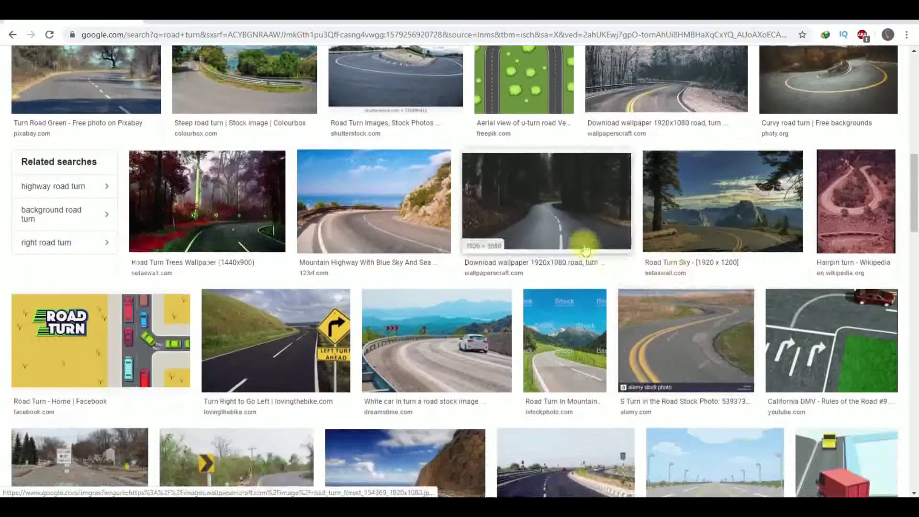
scroll(707, 217, "down", 2)
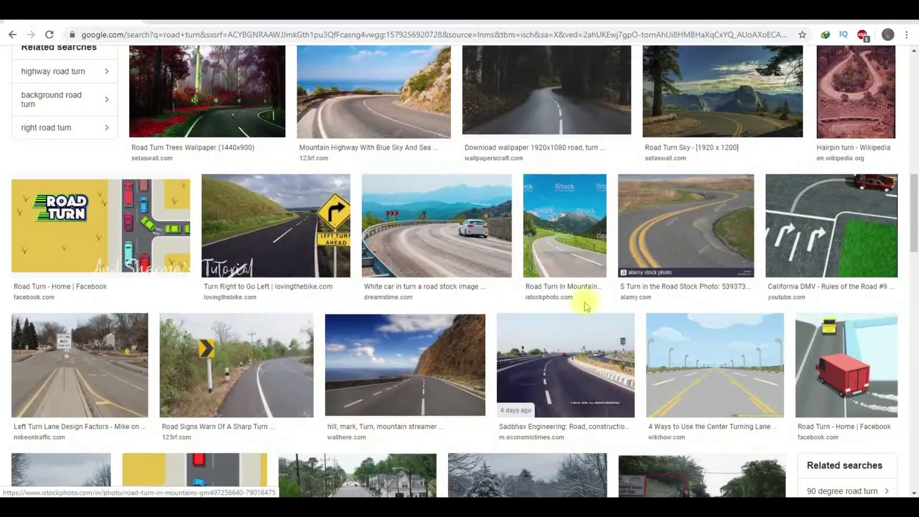
scroll(289, 282, "down", 2)
scroll(504, 365, "down", 4)
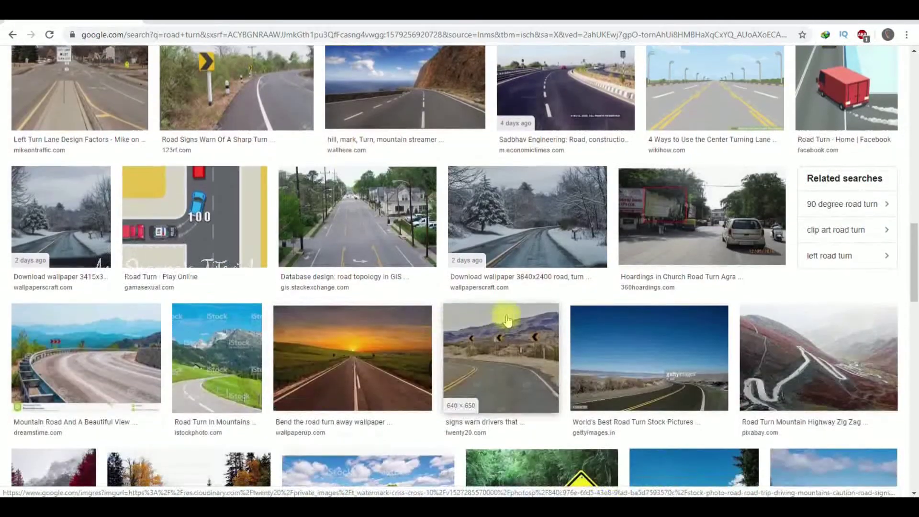
scroll(675, 316, "down", 1)
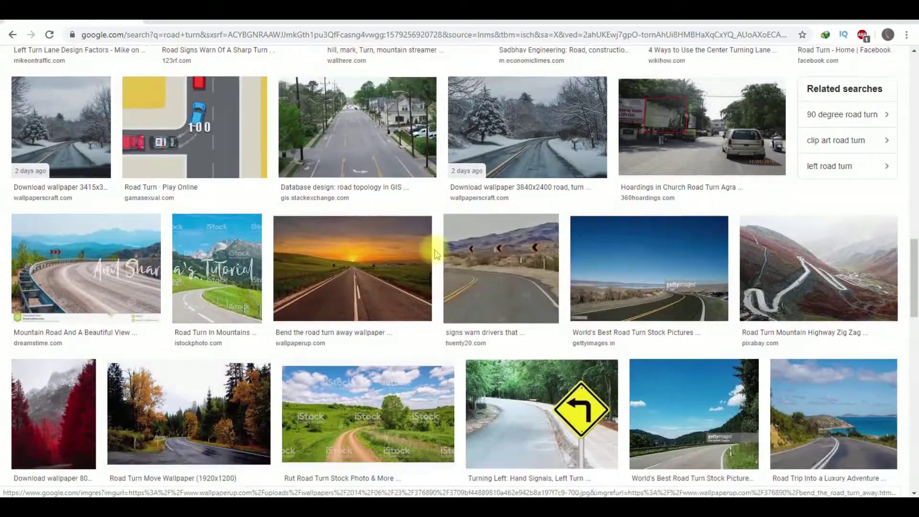
scroll(460, 259, "down", 3)
scroll(514, 368, "down", 3)
scroll(514, 368, "up", 7)
scroll(514, 368, "up", 10)
scroll(514, 369, "up", 10)
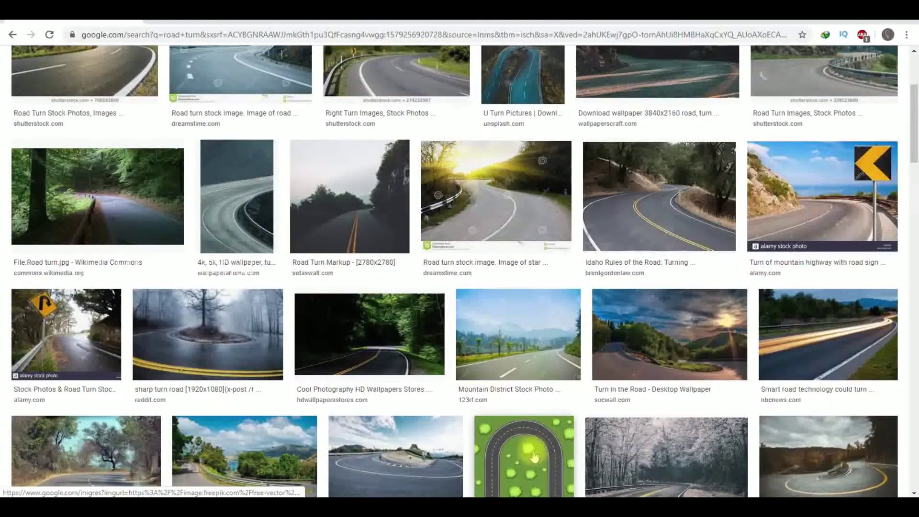
left_click(531, 441)
Step: Preview the S-curve aerial road illustration and the freepik aerial u-turn road vector
scroll(817, 269, "down", 3)
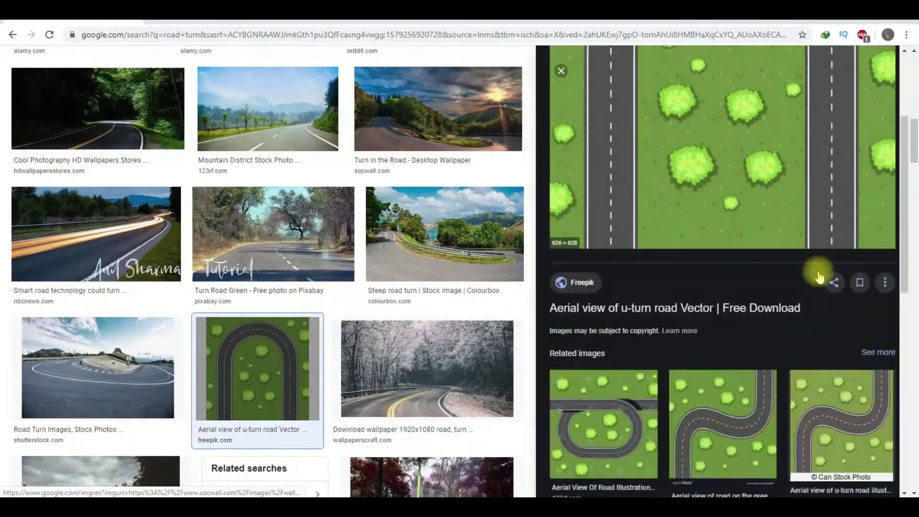
scroll(747, 282, "down", 3)
left_click(828, 288)
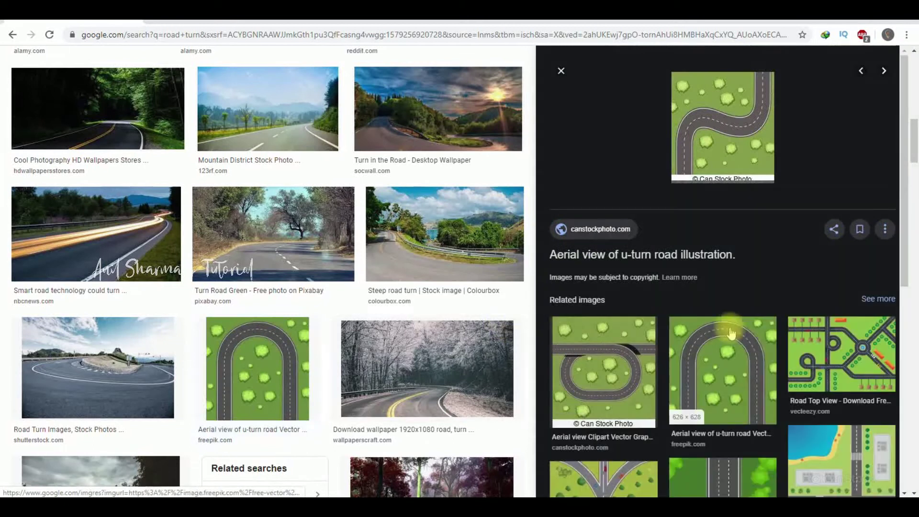
left_click(730, 359)
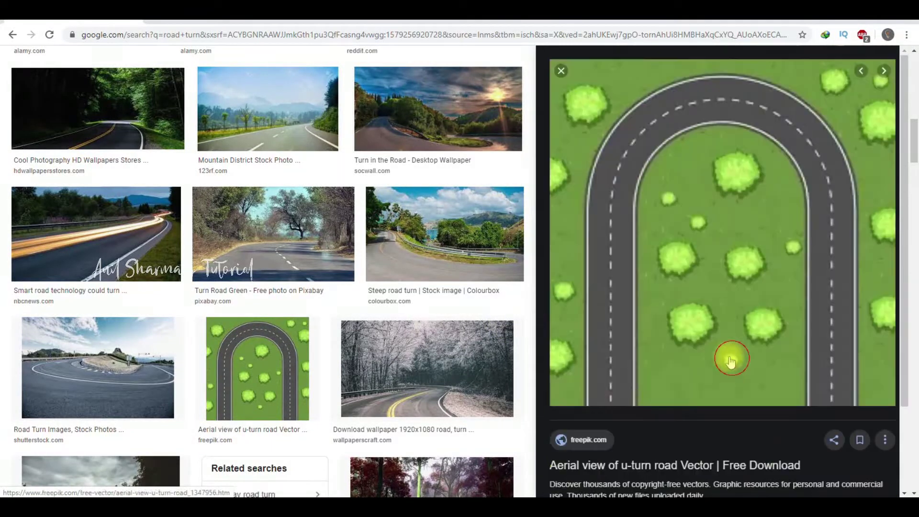
scroll(653, 280, "down", 5)
scroll(655, 284, "down", 2)
scroll(675, 240, "down", 3)
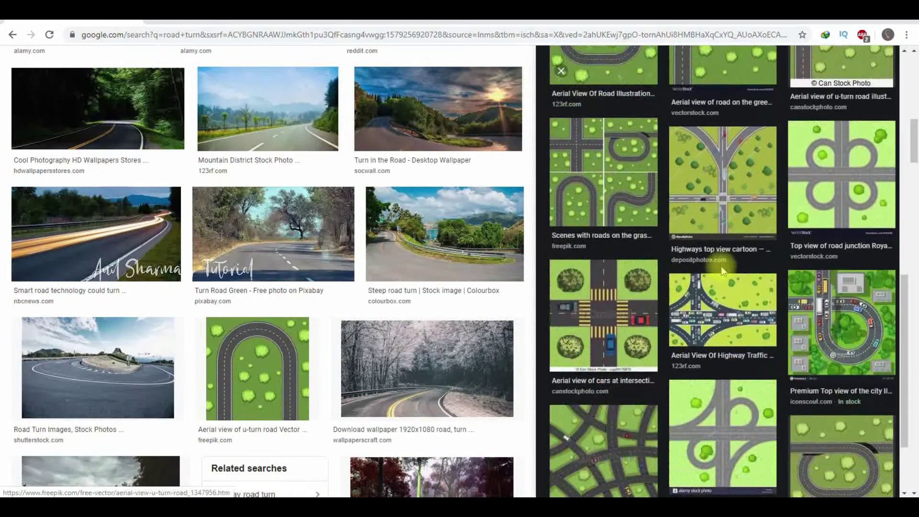
scroll(690, 205, "up", 5)
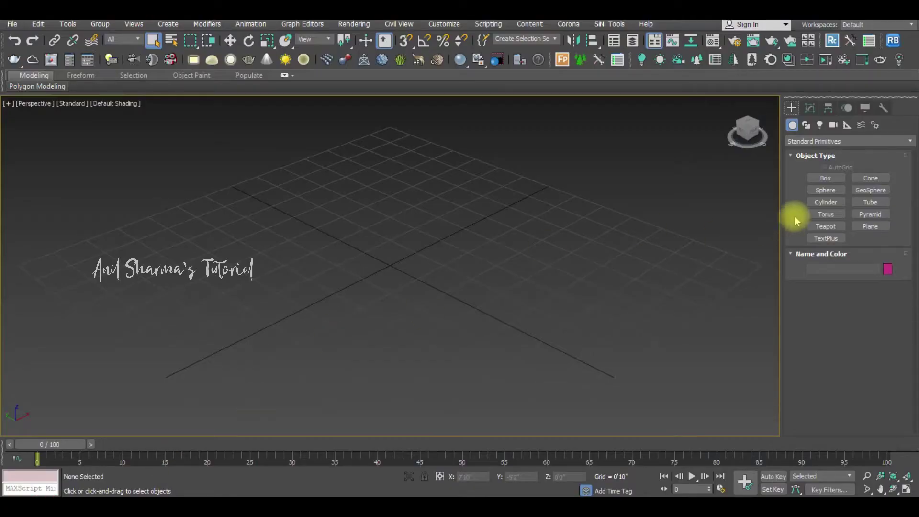
Step: Activate the Line spline tool with the viewport in Top view and wireframe
left_click(806, 124)
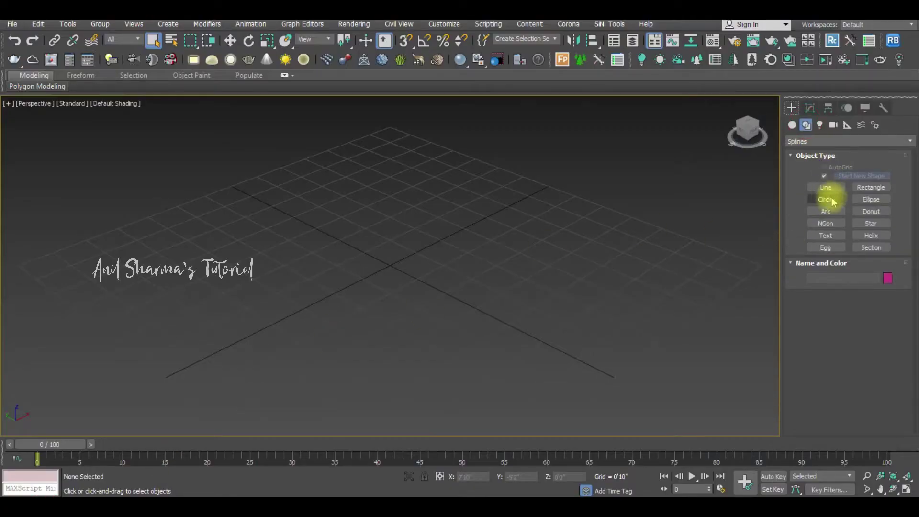
left_click(792, 126)
left_click(860, 230)
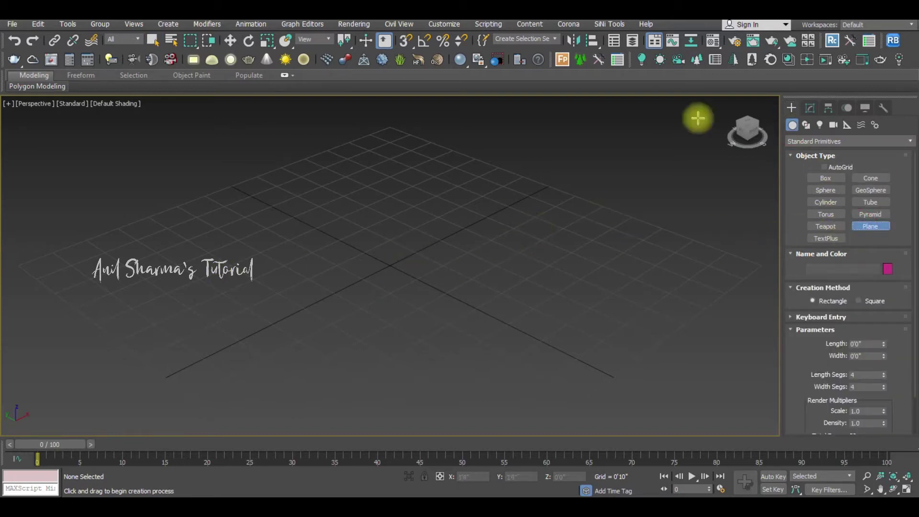
left_click(806, 124)
left_click(833, 189)
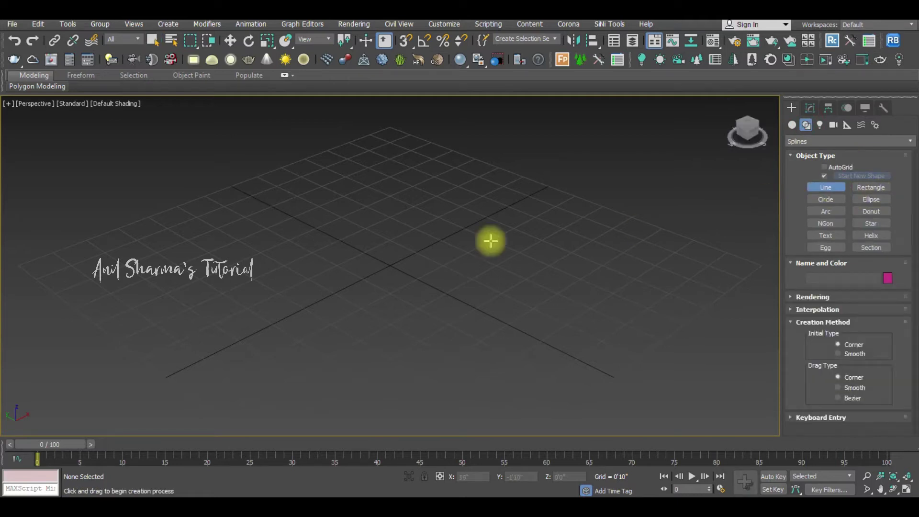
key("t")
key("F3")
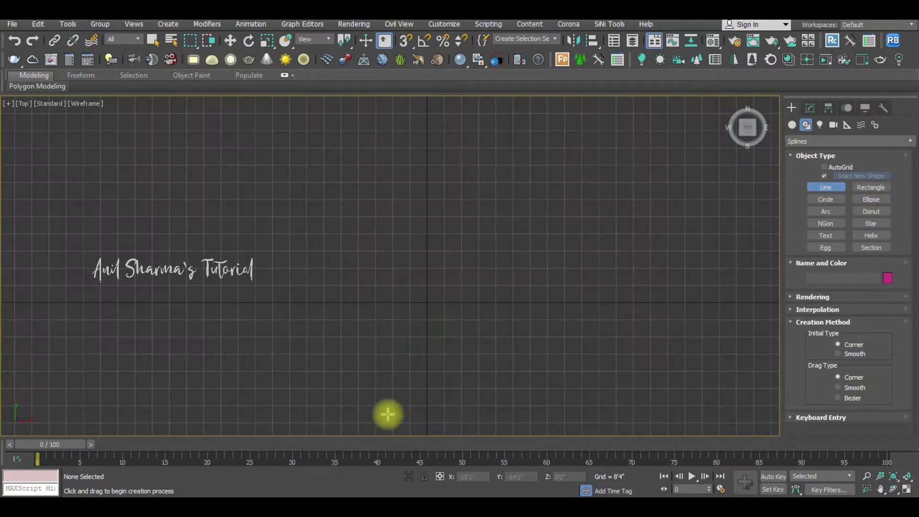
Step: Draw the zig-zag road path Line001 up through the Top view
left_click(388, 414)
left_click(320, 315)
left_click(374, 263)
left_click(460, 226)
left_click(484, 157)
left_click(433, 126)
middle_click_drag(329, 99, 343, 208)
left_click(331, 194)
left_click(328, 150)
left_click(375, 113)
left_click(439, 106)
scroll(447, 225, "down", 3)
left_click(515, 191)
left_click(518, 167)
left_click(475, 141)
right_click(474, 141)
Step: Center Line001 in view and enter its Vertex sub-object level in Modify
middle_click_drag(583, 327, 505, 251)
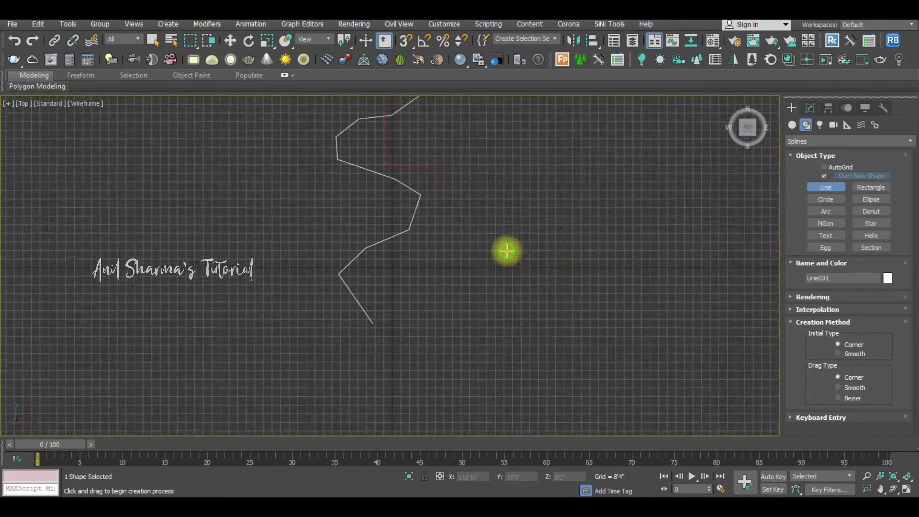
left_click(810, 107)
left_click(792, 157)
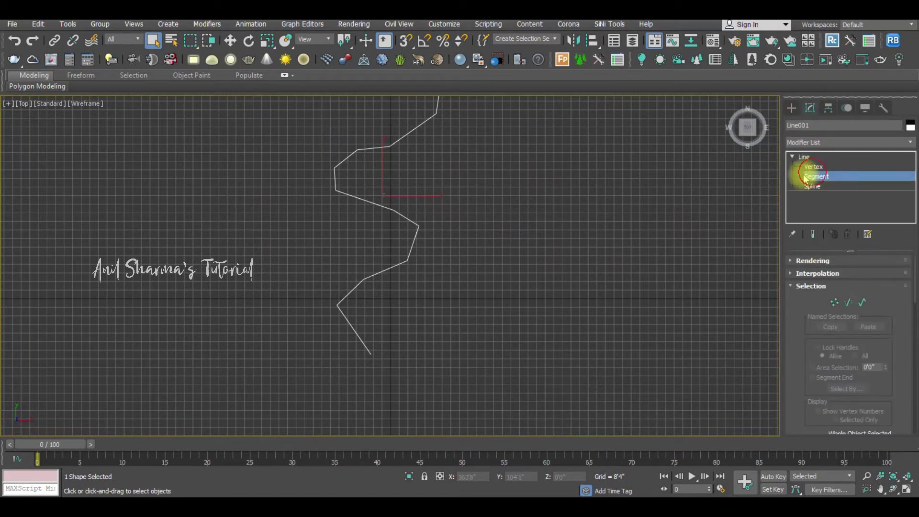
Step: Convert all of Line001's vertices to Smooth to round off the zig-zag
key("ctrl+a")
right_click(423, 159)
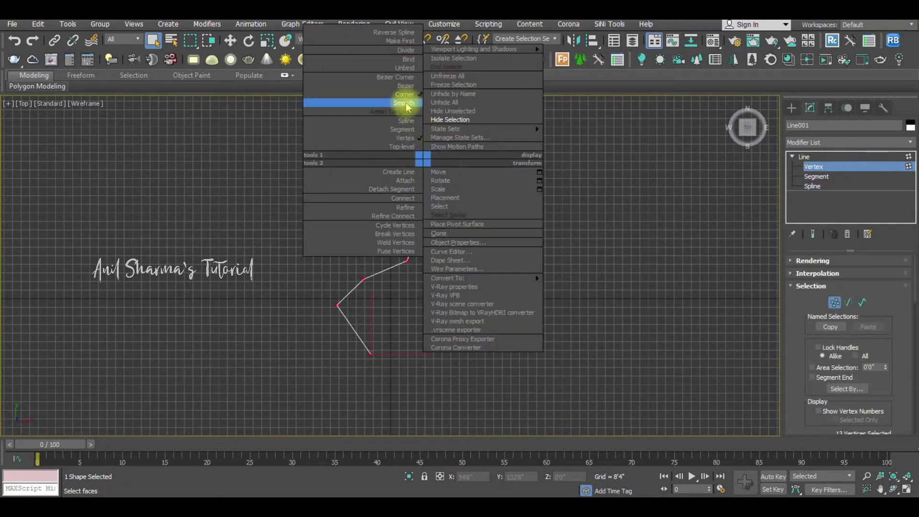
left_click(405, 102)
middle_click_drag(452, 172, 465, 215)
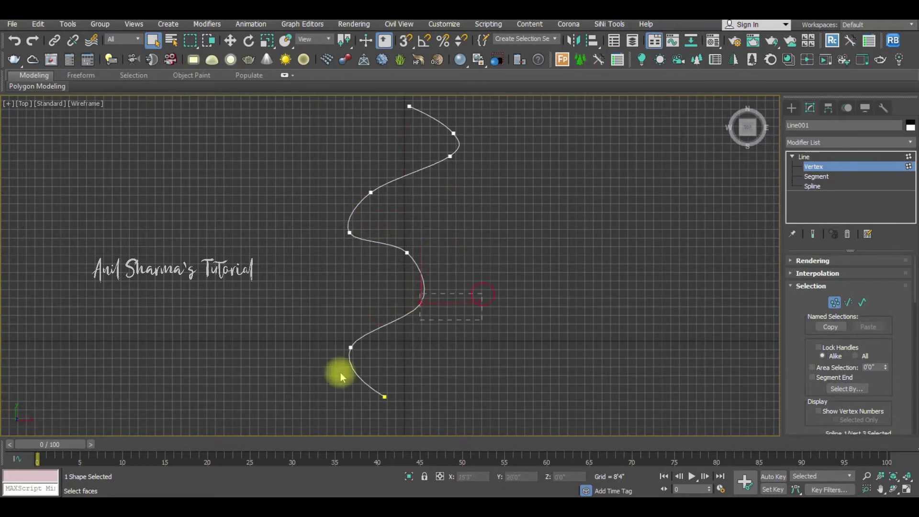
Step: Move the bottom and upper-bend vertices to reshape the curve
left_click_drag(388, 365, 388, 385)
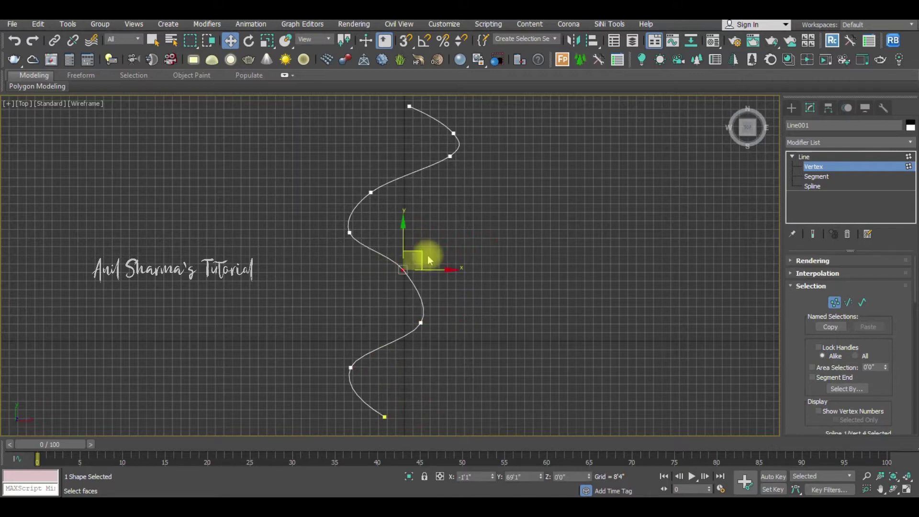
left_click(467, 258)
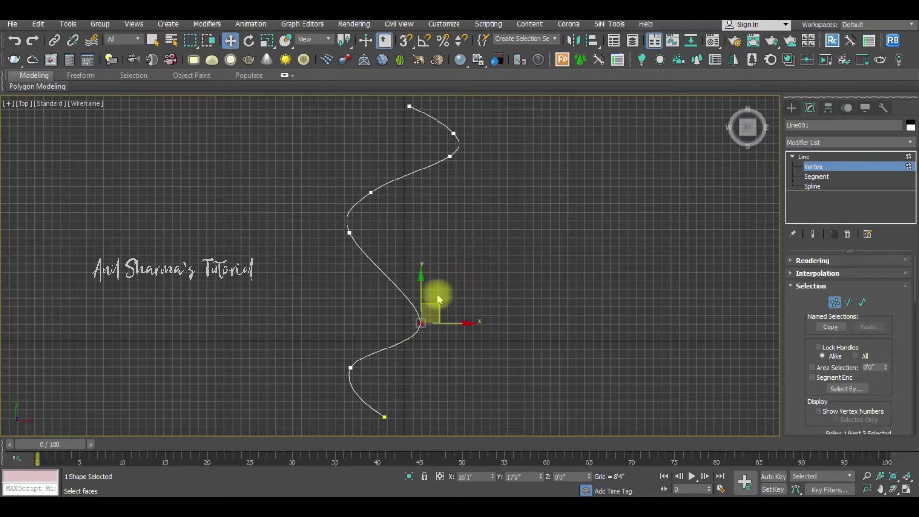
left_click_drag(438, 297, 426, 266)
left_click(448, 252)
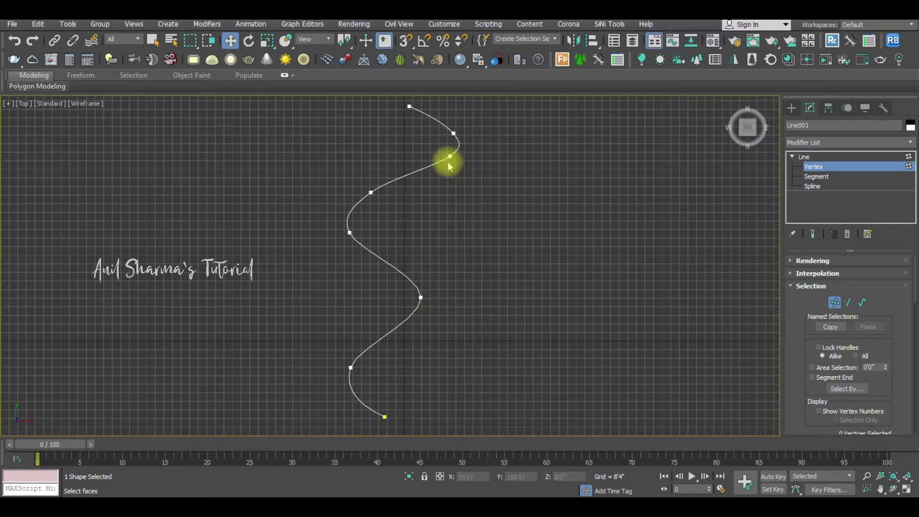
left_click(453, 133)
mouse_move(472, 119)
left_mouse_down()
mouse_move(460, 146)
mouse_move(464, 168)
left_mouse_up()
left_click(370, 194)
Step: Delete the extra top-bend vertex and shift the left and right bend vertices
key("Delete")
left_click_drag(397, 208, 326, 244)
left_click_drag(369, 216, 375, 196)
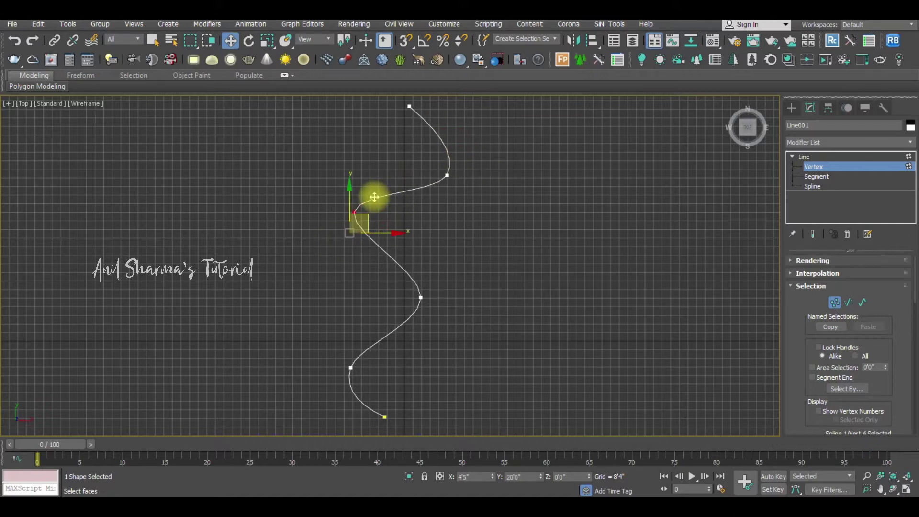
left_click_drag(491, 151, 411, 319)
left_click_drag(439, 279, 420, 283)
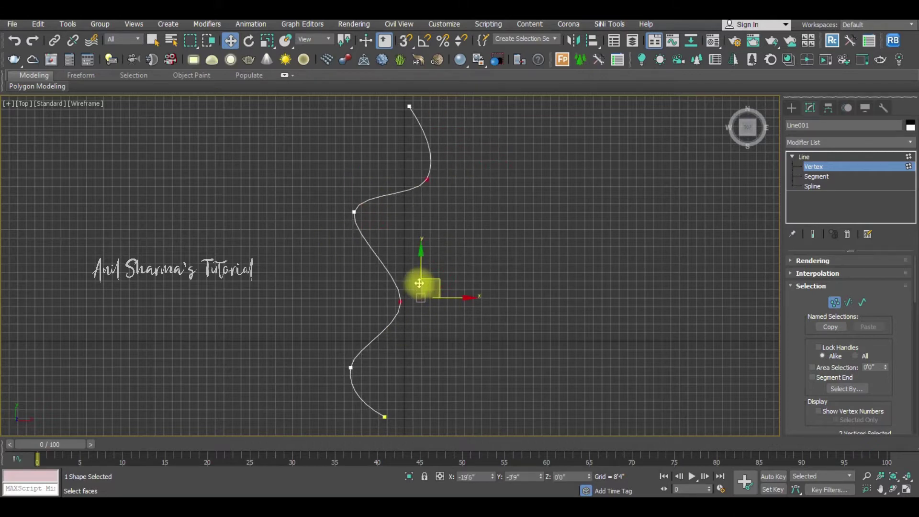
left_click_drag(478, 160, 415, 190)
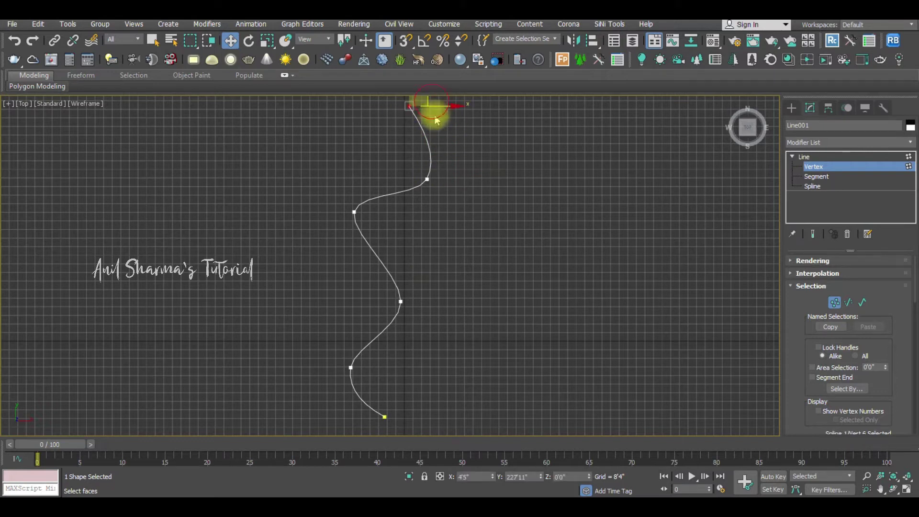
Step: Render Line001 in the viewport as a rectangular strip, Length 0'6" and Width 20'0"
left_click(841, 261)
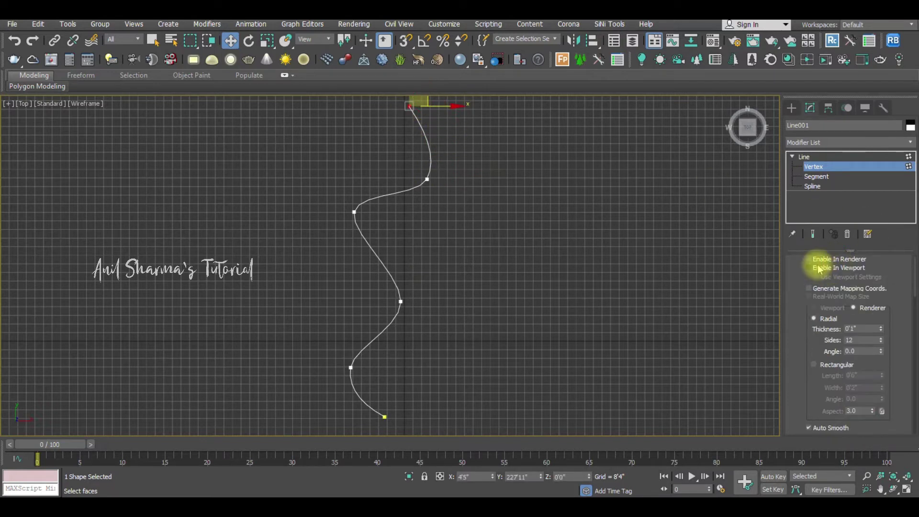
left_click(824, 367)
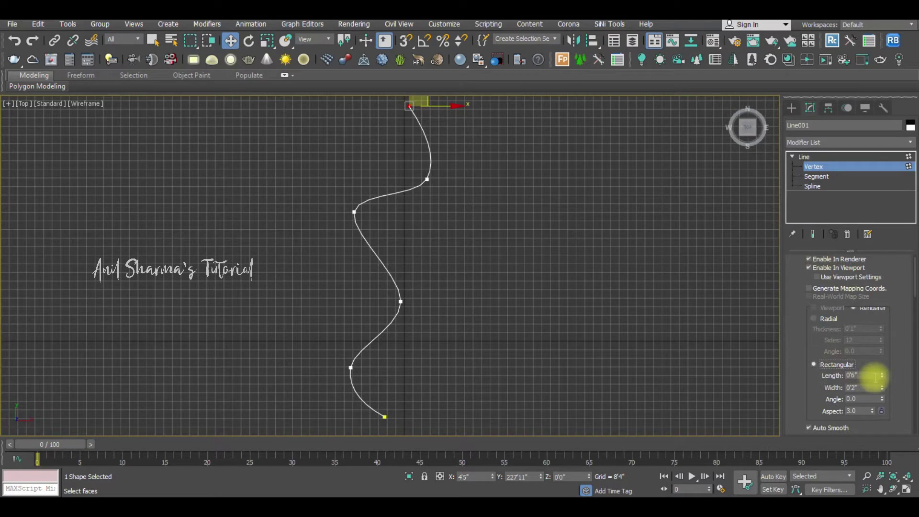
mouse_move(882, 386)
left_mouse_down()
mouse_move(870, 168)
mouse_move(854, 335)
left_mouse_up()
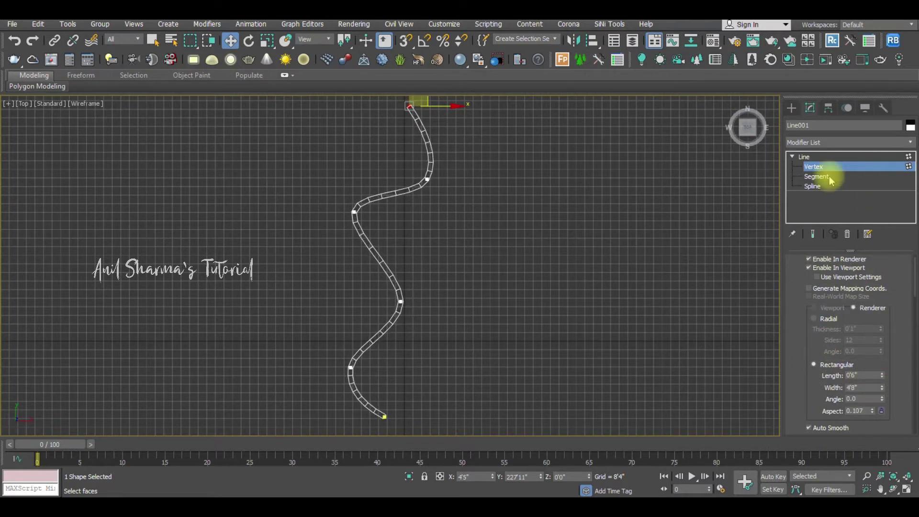
mouse_move(884, 387)
left_mouse_down()
mouse_move(889, 68)
mouse_move(907, 181)
left_mouse_up()
left_click_drag(870, 393, 880, 396)
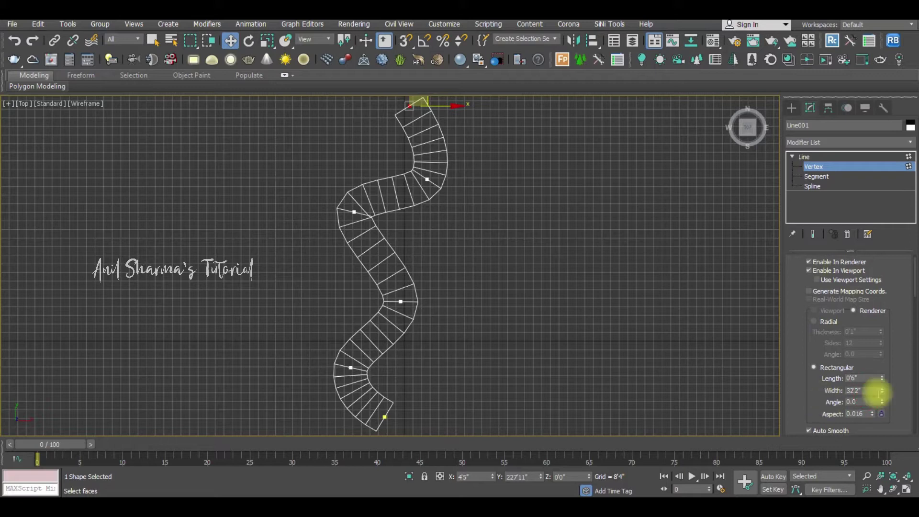
key("Return")
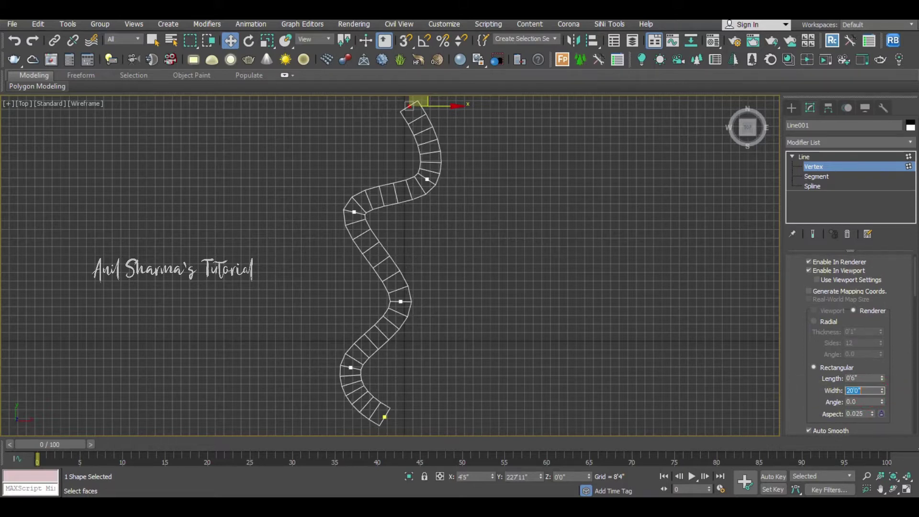
middle_click_drag(402, 205, 388, 246)
left_click(804, 156)
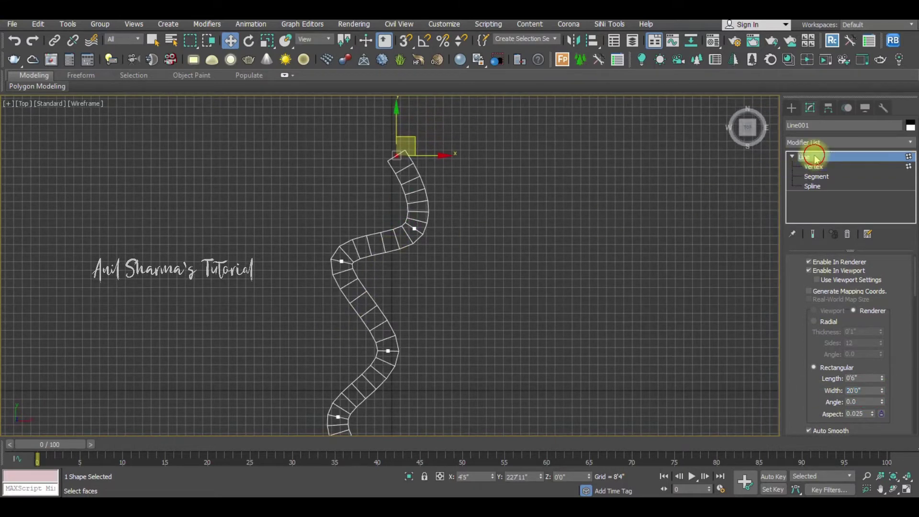
Step: Set Line001's Interpolation Steps to 20 for smoother curves
scroll(416, 244, "up", 5)
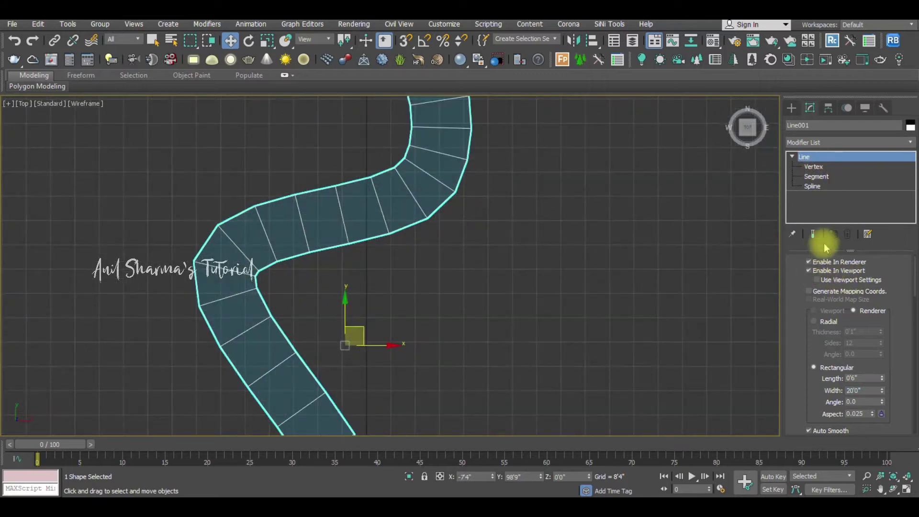
scroll(916, 293, "up", 1)
left_click(834, 260)
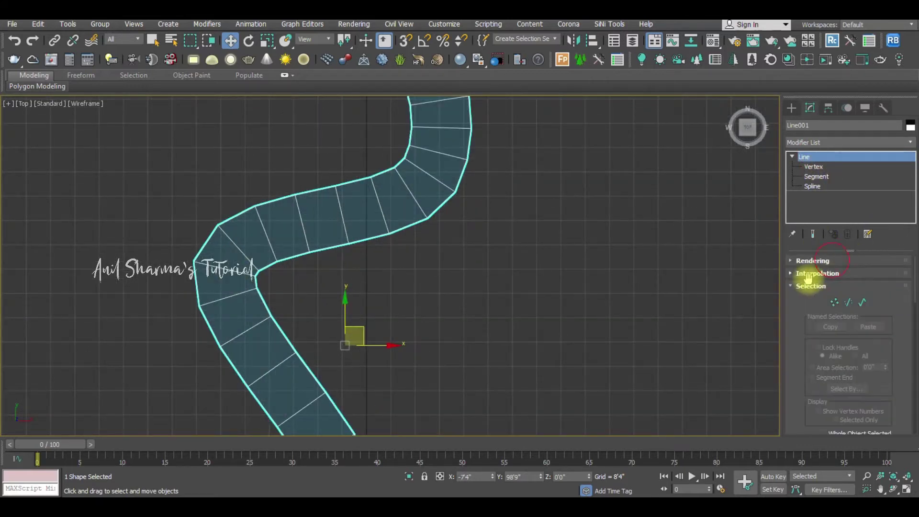
left_click(819, 277)
left_click_drag(876, 285, 860, 285)
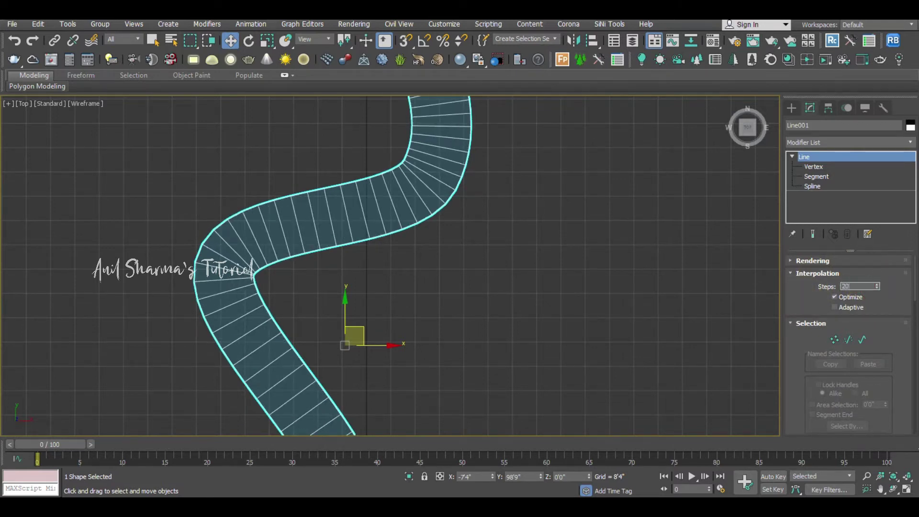
key("Return")
Step: Clone the road spline as a copy named Line002 with viewport rendering turned off
scroll(507, 227, "down", 5)
left_click(538, 268)
scroll(476, 218, "up", 3)
left_click(421, 165)
right_click(434, 138)
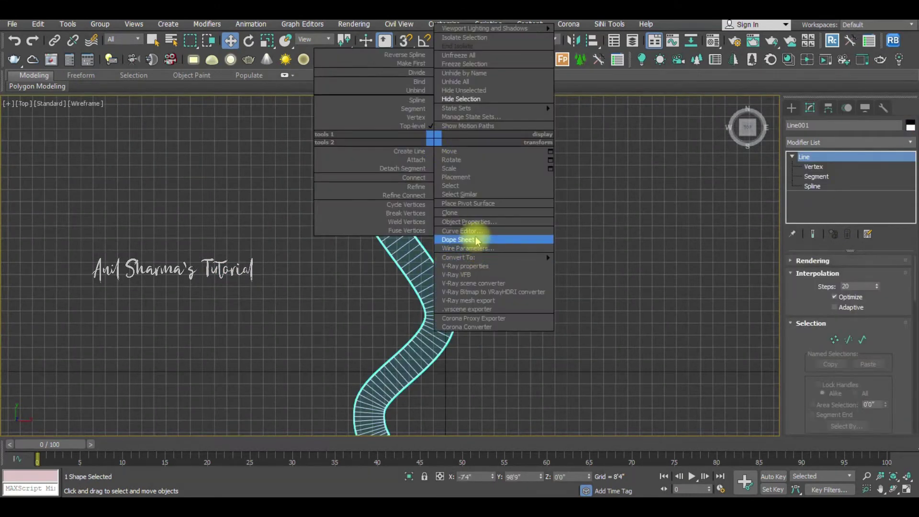
left_click(469, 213)
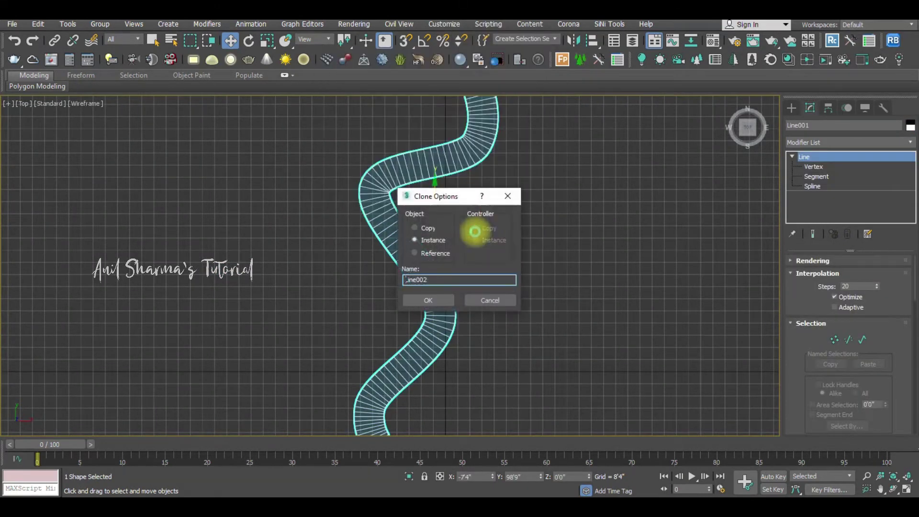
left_click(444, 300)
left_click(809, 261)
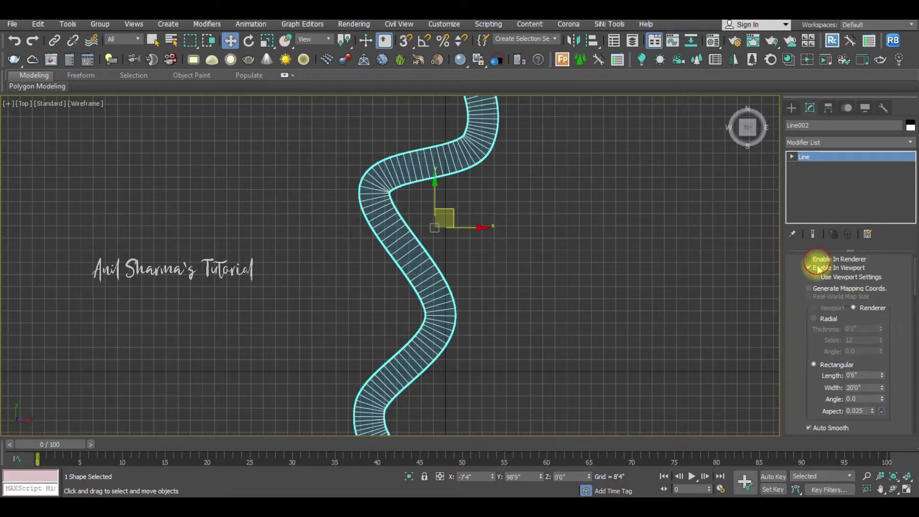
left_click(657, 298)
scroll(411, 162, "up", 5)
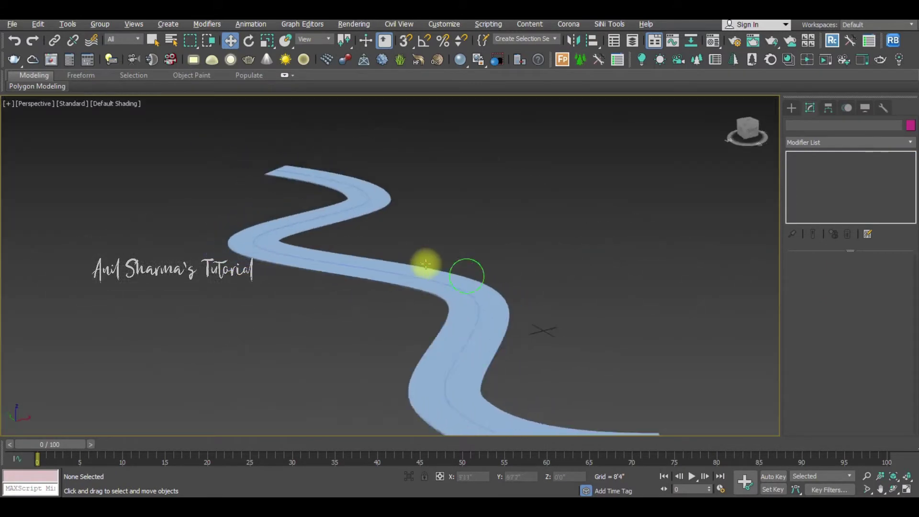
Step: Select Line001 and change its material to VRayMtl in the Material Editor
left_click(396, 271)
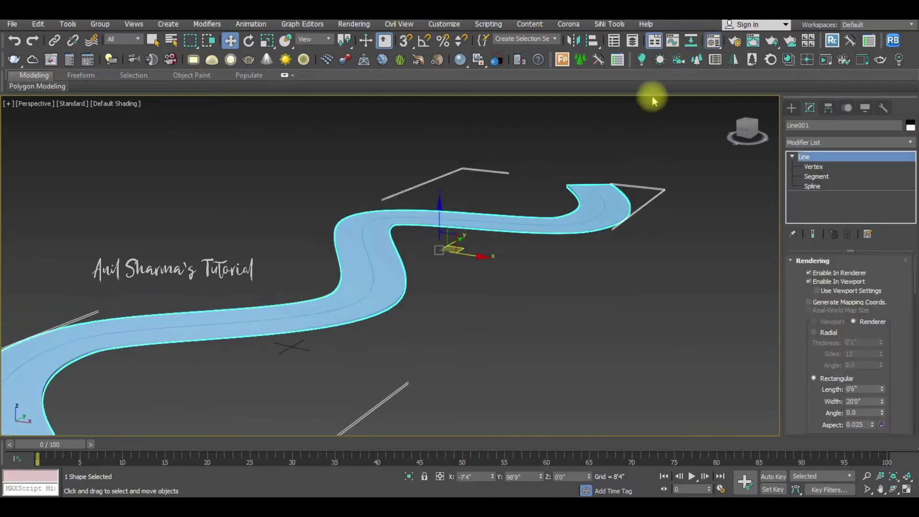
key("m")
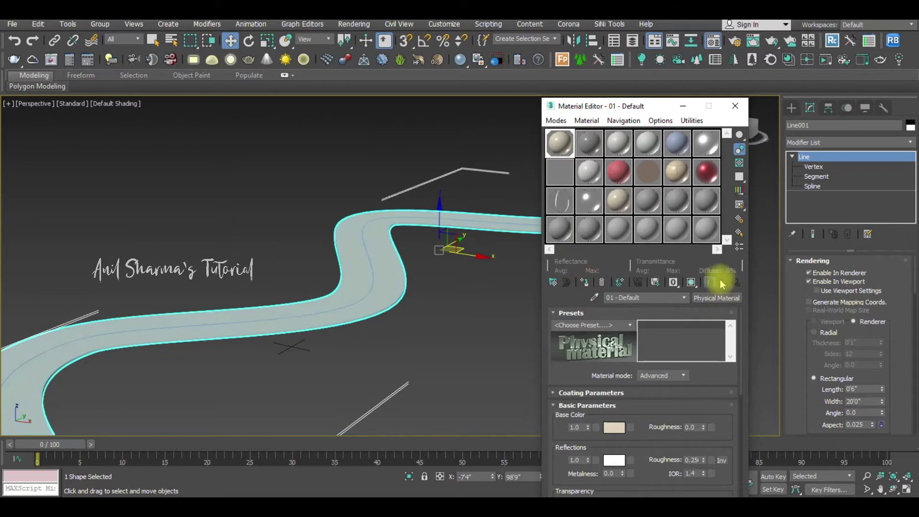
left_click(719, 298)
scroll(397, 288, "down", 5)
left_click(369, 362)
double_click(368, 363)
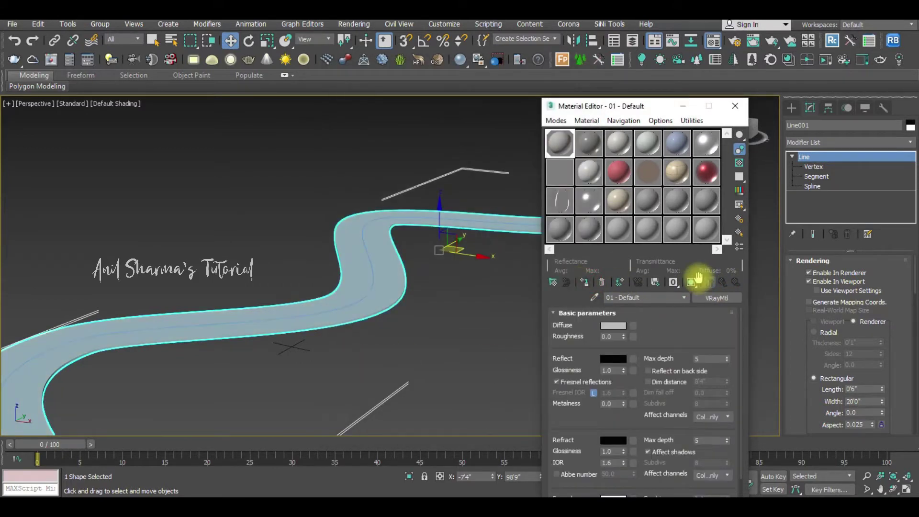
Step: Assign a Bitmap map to the VRayMtl Diffuse slot
left_click(635, 327)
scroll(373, 158, "up", 3)
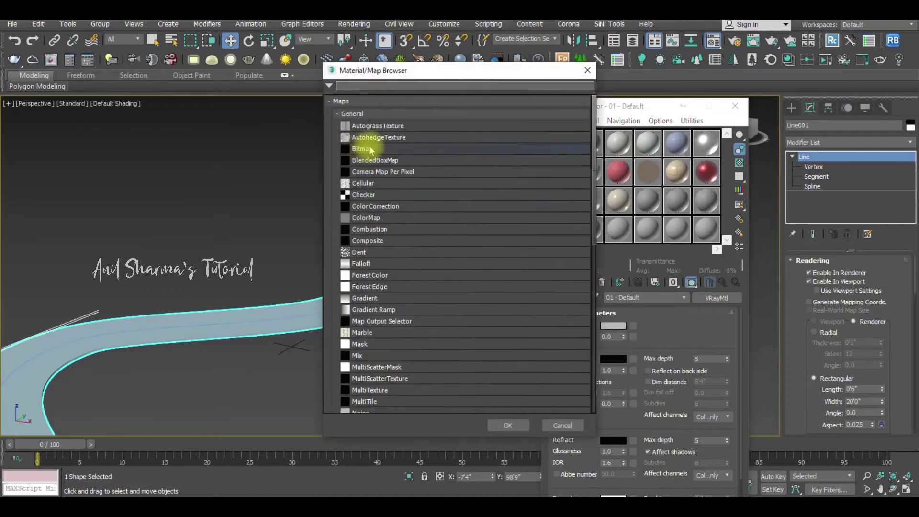
double_click(374, 147)
Step: Browse the D: drive texture folders, checking the 3d material new 2016 road folder
left_click(40, 196)
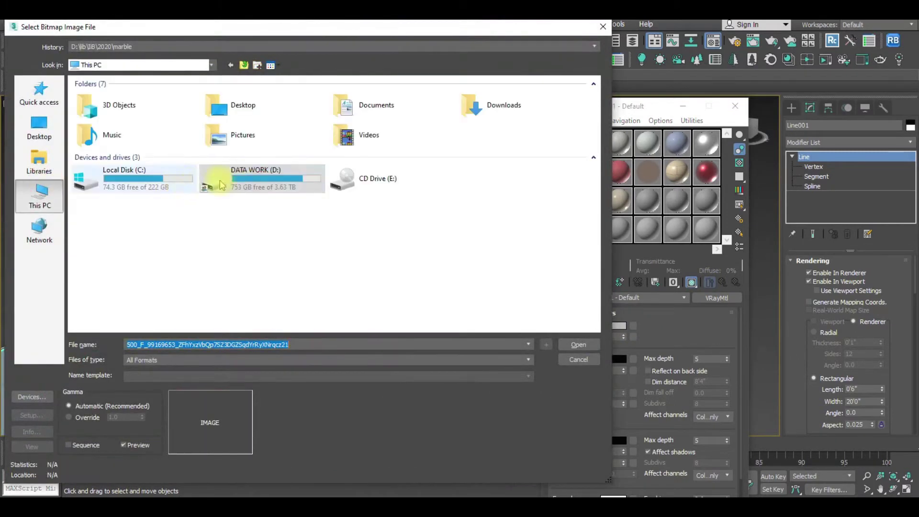
double_click(222, 183)
double_click(93, 137)
double_click(108, 118)
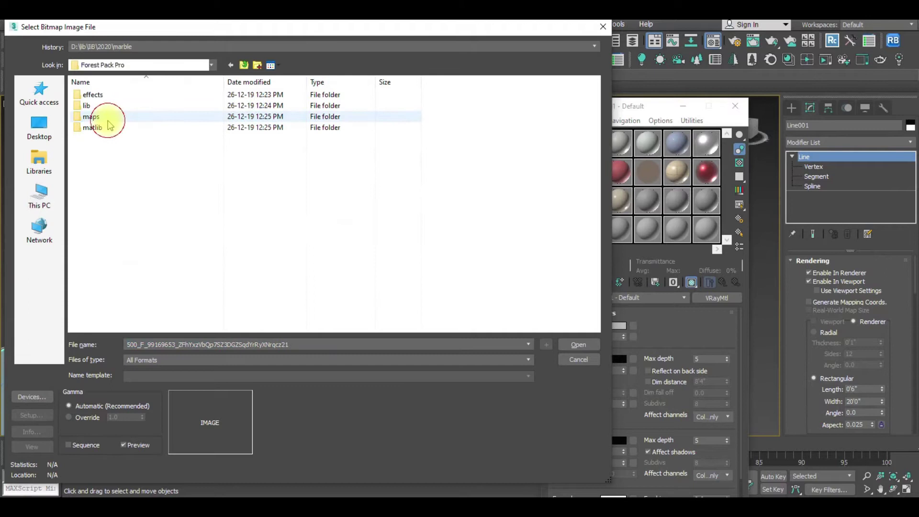
key("BackSpace")
key("BackSpace")
double_click(139, 117)
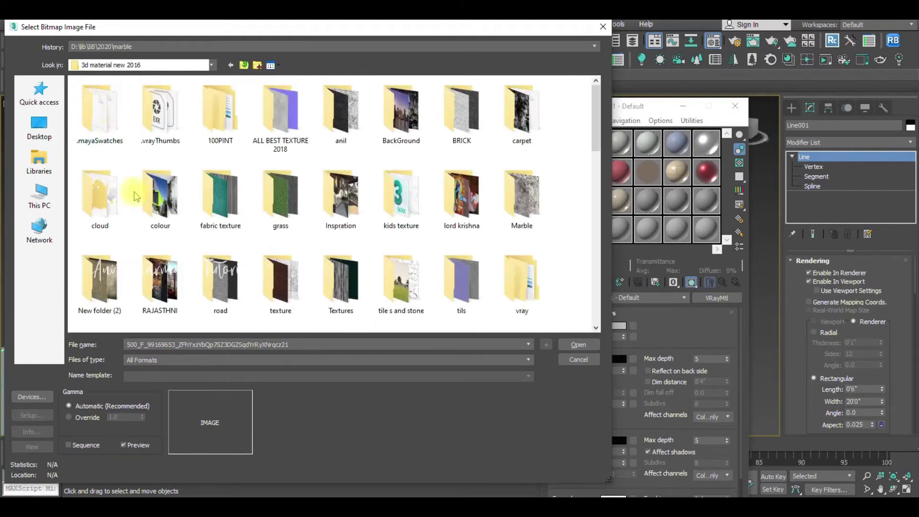
scroll(235, 163, "up", 2)
double_click(223, 158)
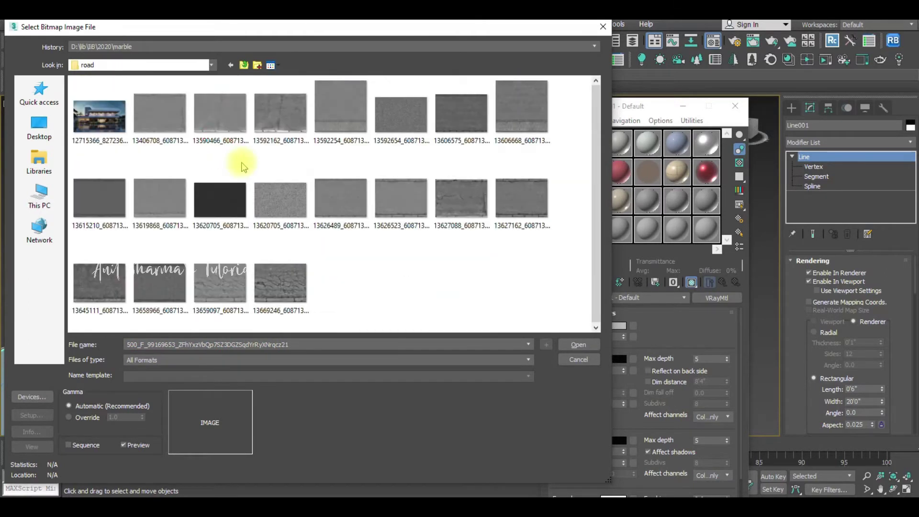
key("BackSpace")
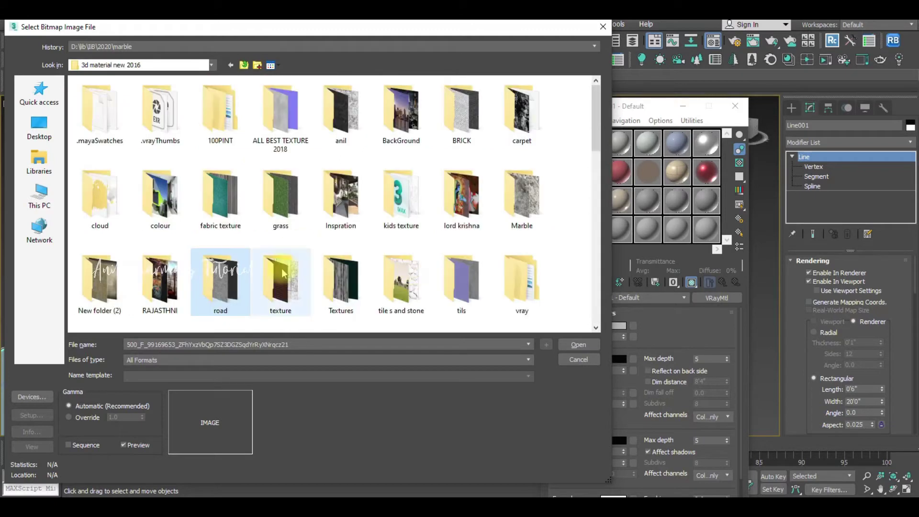
key("BackSpace")
key("Return")
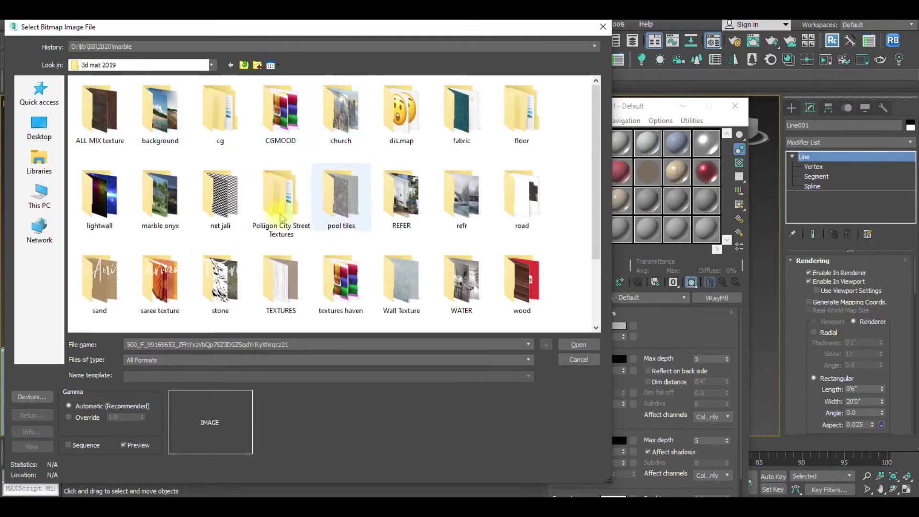
Step: Load the 4K colour image from Poliigon City Street Textures > CityStreetRoadAsphaltFourLaneClean001
double_click(290, 191)
double_click(128, 95)
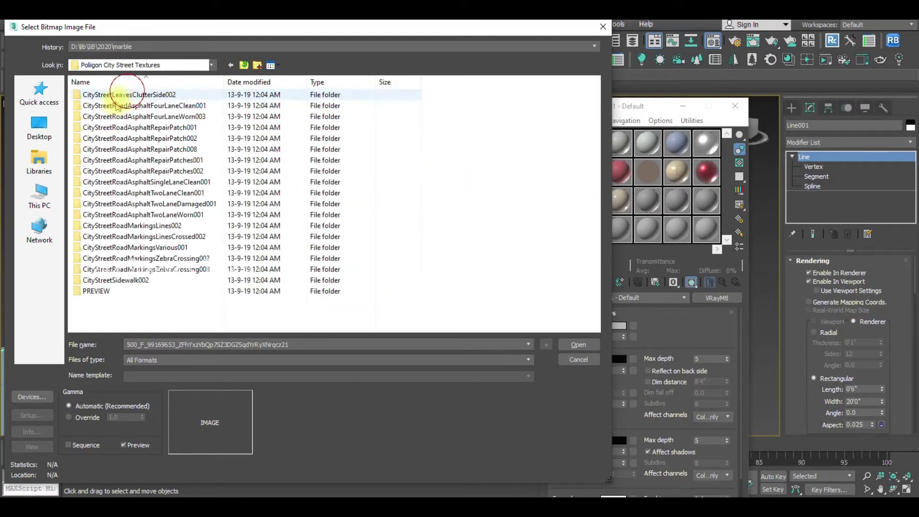
double_click(142, 95)
double_click(164, 93)
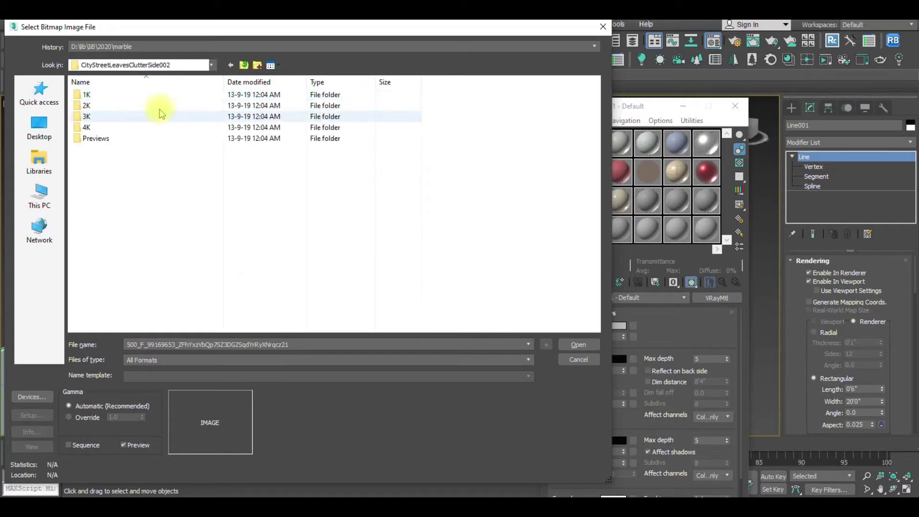
double_click(147, 95)
key("BackSpace")
key("BackSpace")
key("BackSpace")
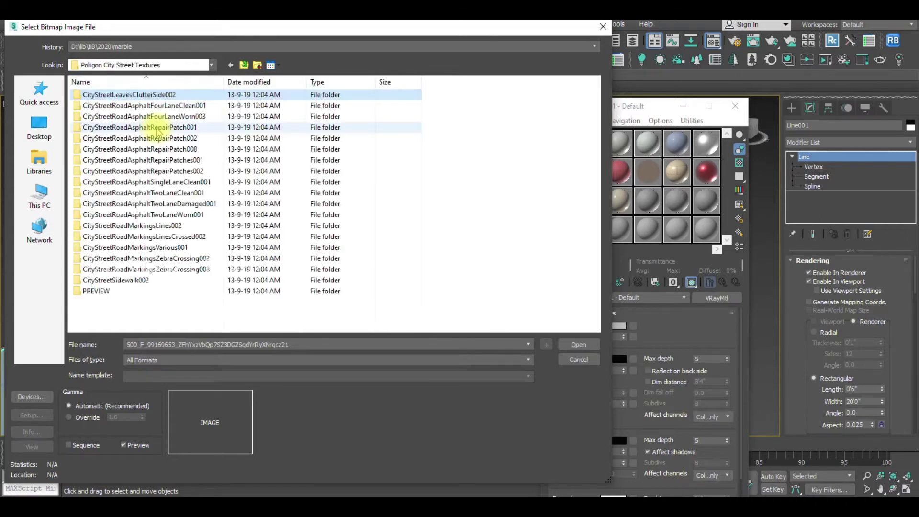
double_click(158, 117)
double_click(139, 98)
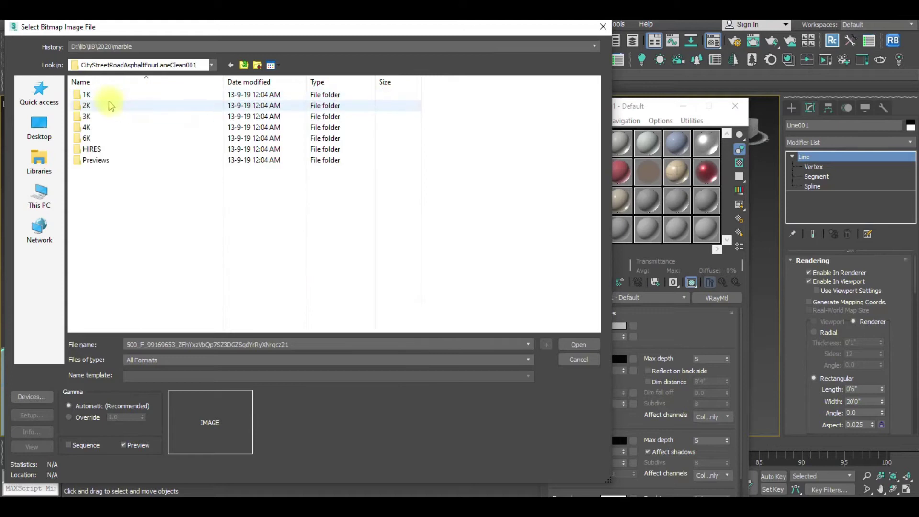
double_click(94, 130)
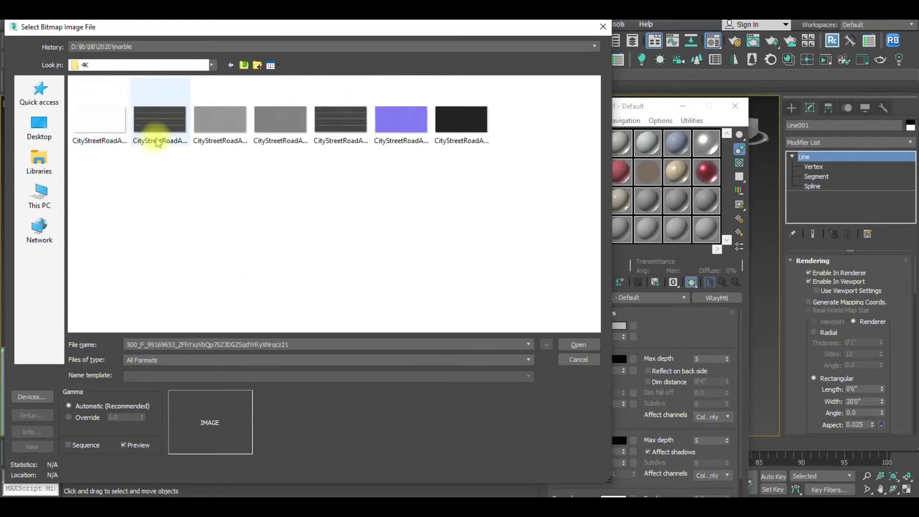
double_click(161, 119)
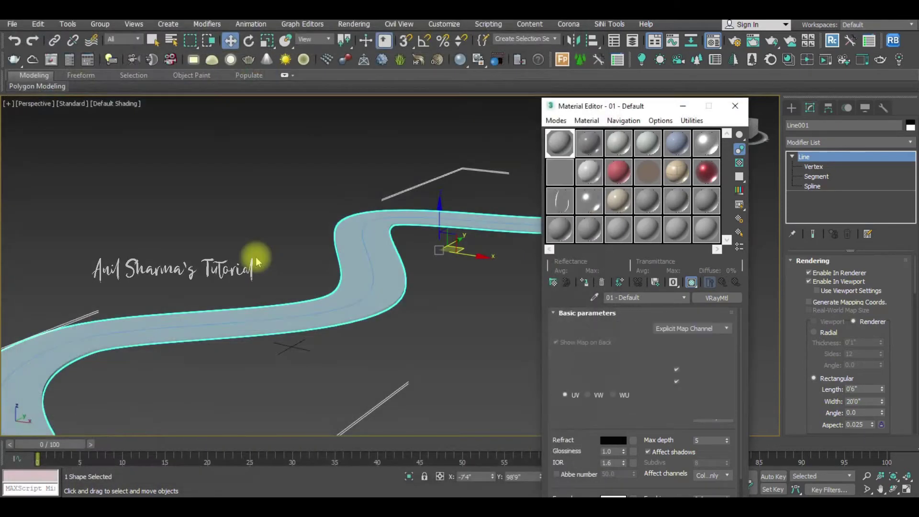
Step: Show the asphalt texture on the road with the viewport set to Facets shading
left_click(684, 283)
mouse_move(388, 262)
middle_mouse_down("alt")
mouse_move(371, 281)
mouse_move(401, 293)
middle_mouse_up("alt")
left_click(105, 105)
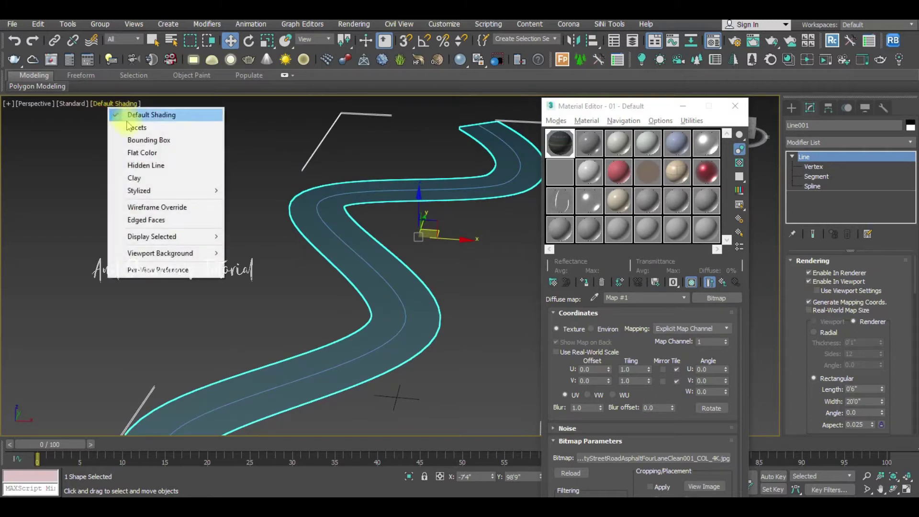
left_click(127, 127)
middle_click_drag(323, 297, 517, 343, "alt")
left_click(518, 343)
scroll(329, 261, "down", 3)
scroll(329, 261, "up", 4)
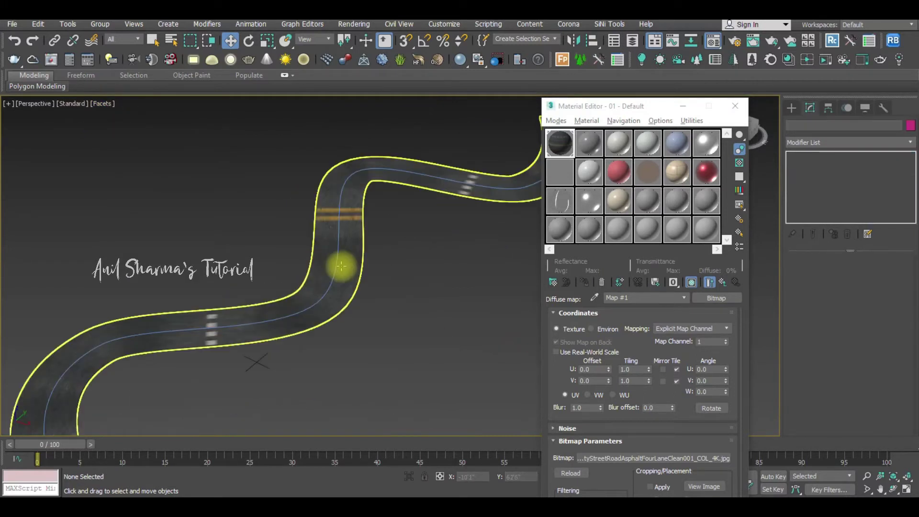
Step: Close the Material Editor, reselect the road and bring up the Modifier List
left_click(353, 245)
left_click(735, 106)
middle_click_drag(482, 245, 430, 289, "alt")
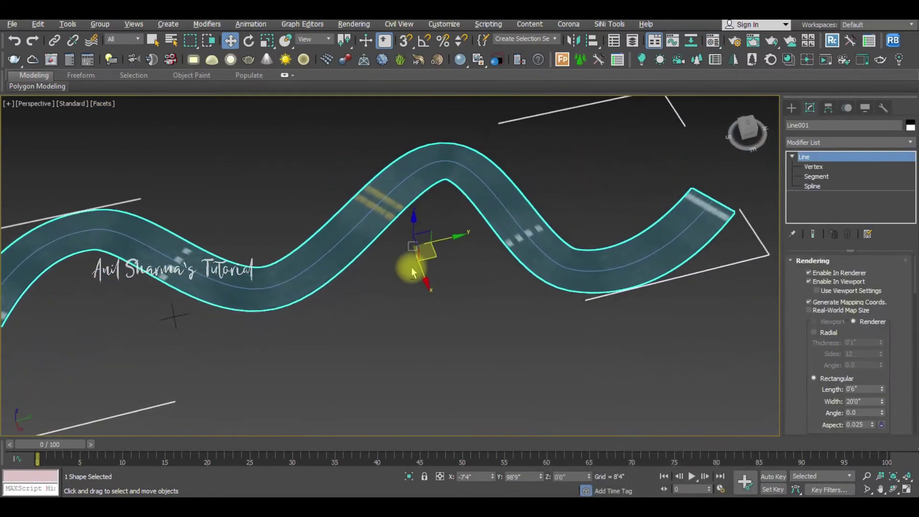
left_click(429, 288)
left_click(513, 219)
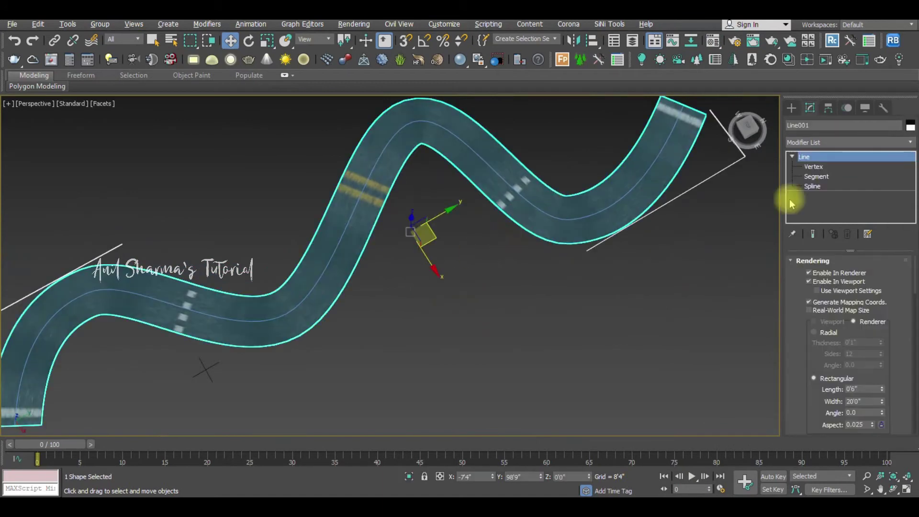
left_click(876, 140)
scroll(821, 371, "down", 5)
Step: Add a UVW Map modifier to the road with Box mapping
left_click(821, 369)
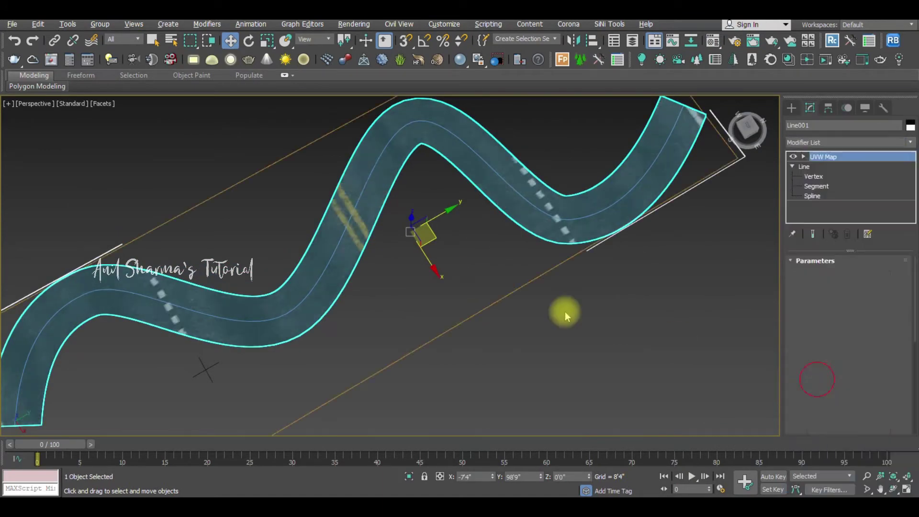
left_click(836, 327)
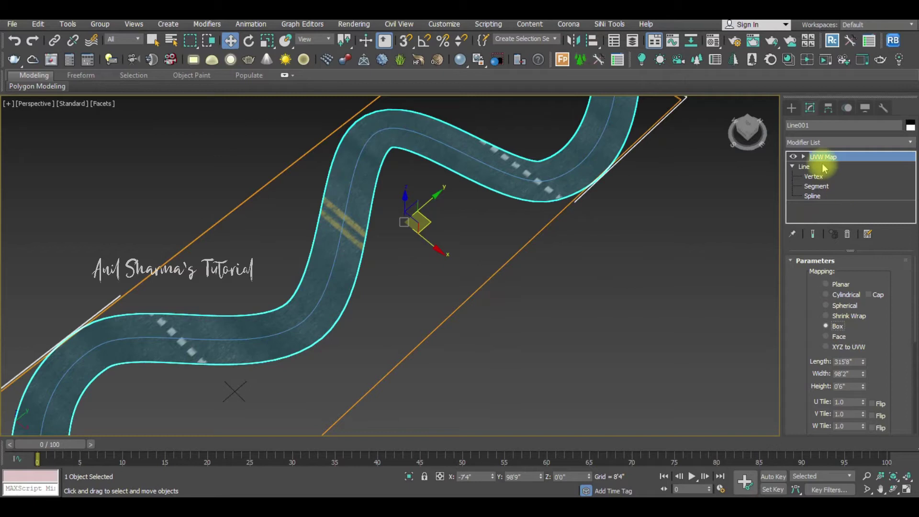
left_click(824, 165)
Step: Set up the Top view with edged faces, Facets shading and the grid hidden
key("t")
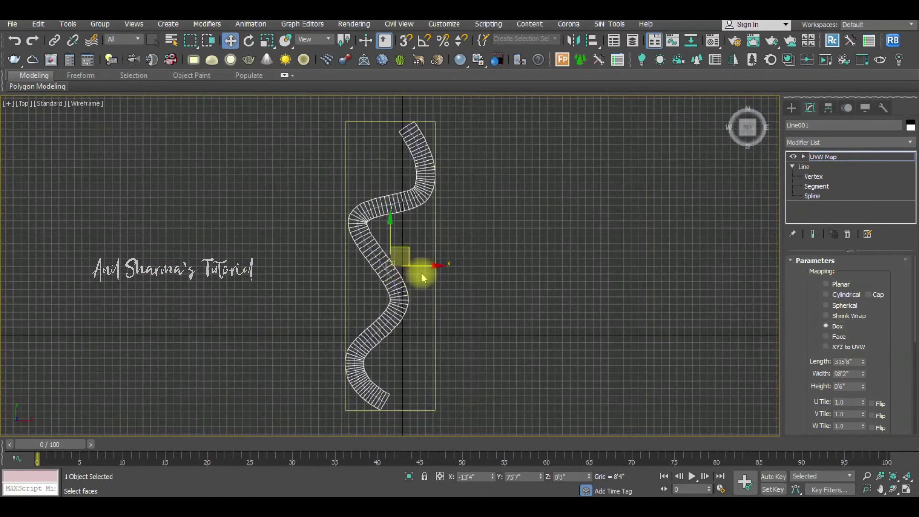
scroll(404, 266, "up", 3)
key("F4")
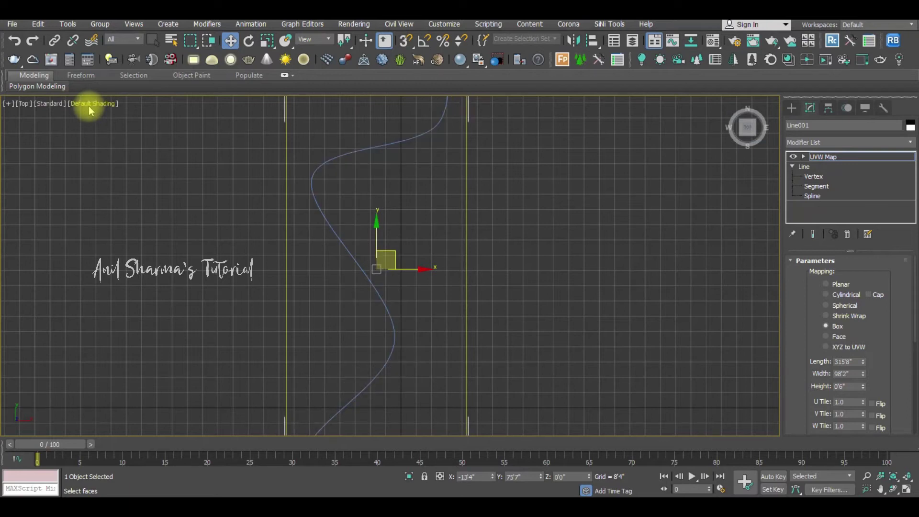
left_click(89, 107)
left_click(110, 128)
key("g")
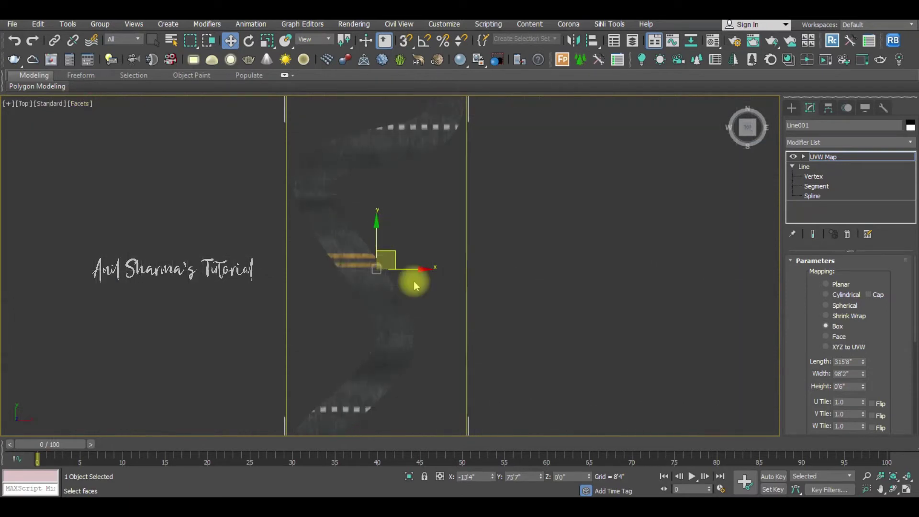
middle_click_drag(421, 241, 421, 287)
scroll(414, 284, "down", 3)
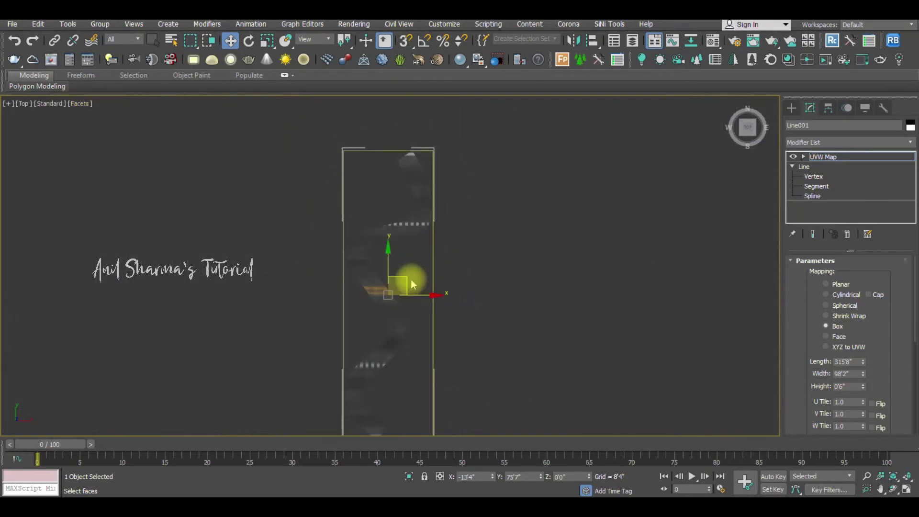
Step: Rotate the UVW Map gizmo 90° and scale it to 22% along X
key("e")
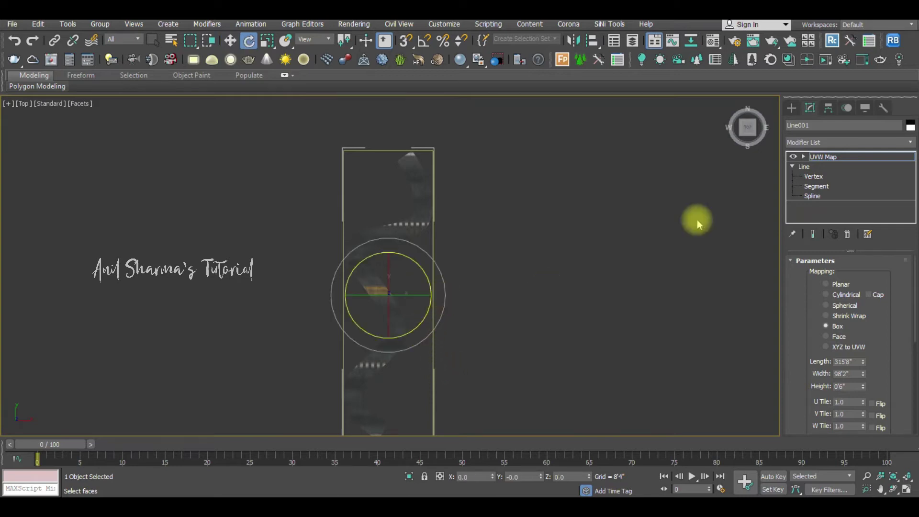
left_click(814, 157)
left_click_drag(452, 311, 554, 281)
right_click(554, 281)
left_click(821, 157)
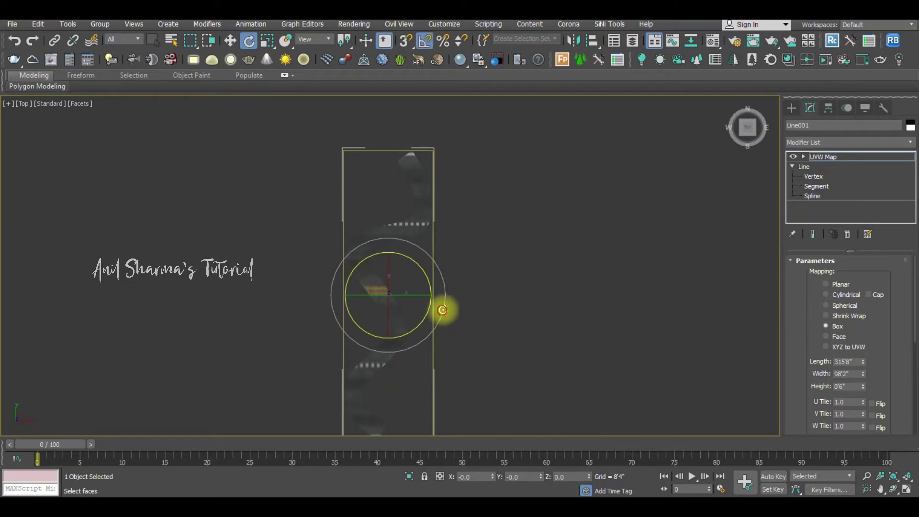
left_click_drag(442, 310, 452, 260)
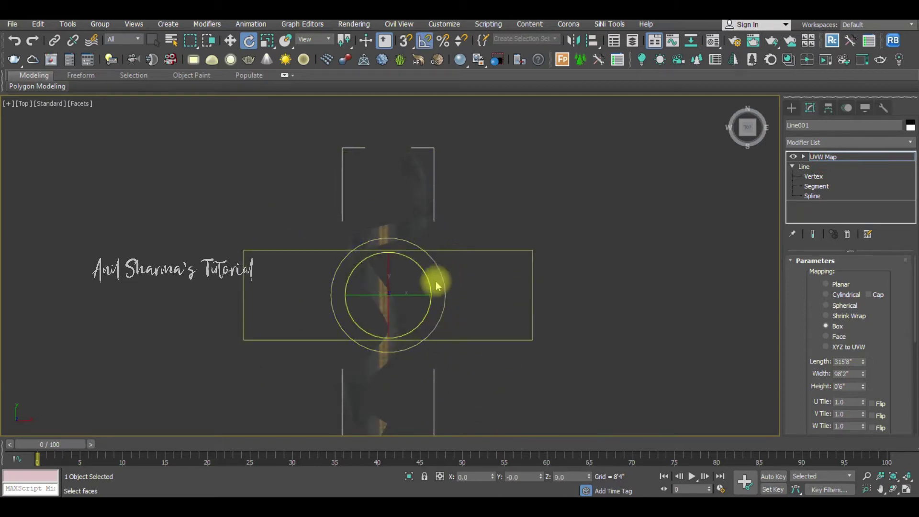
key("r")
left_click_drag(436, 291, 280, 297)
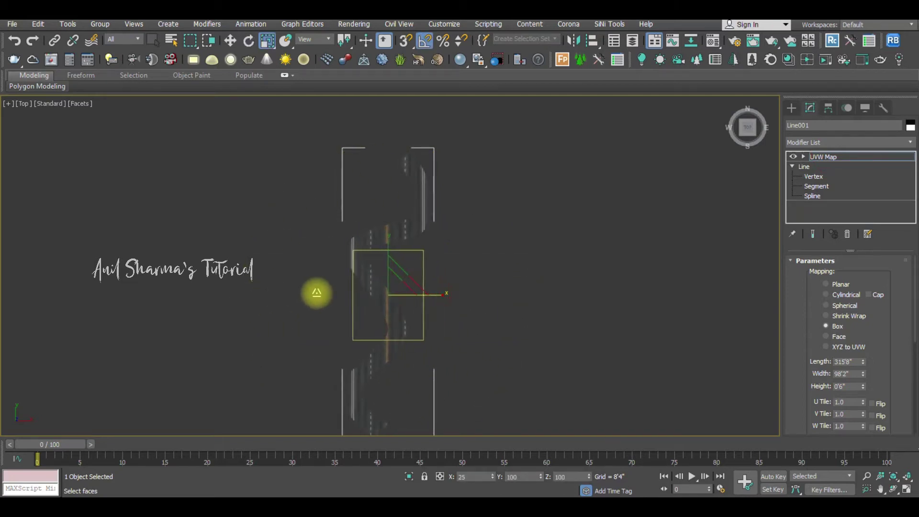
middle_click_drag(407, 430, 410, 372)
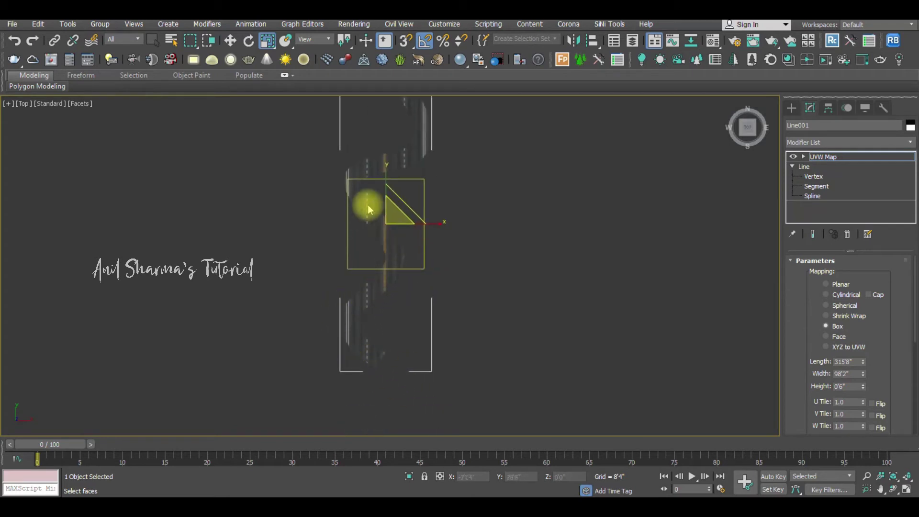
Step: Delete the UVW Map modifier and return to a Perspective view of the road
right_click(828, 157)
left_click(795, 176)
key("p")
mouse_move(551, 306)
middle_mouse_down("alt")
mouse_move(560, 323)
mouse_move(538, 343)
middle_mouse_up("alt")
left_click(537, 343)
key("F3")
scroll(396, 246, "up", 5)
key("F3")
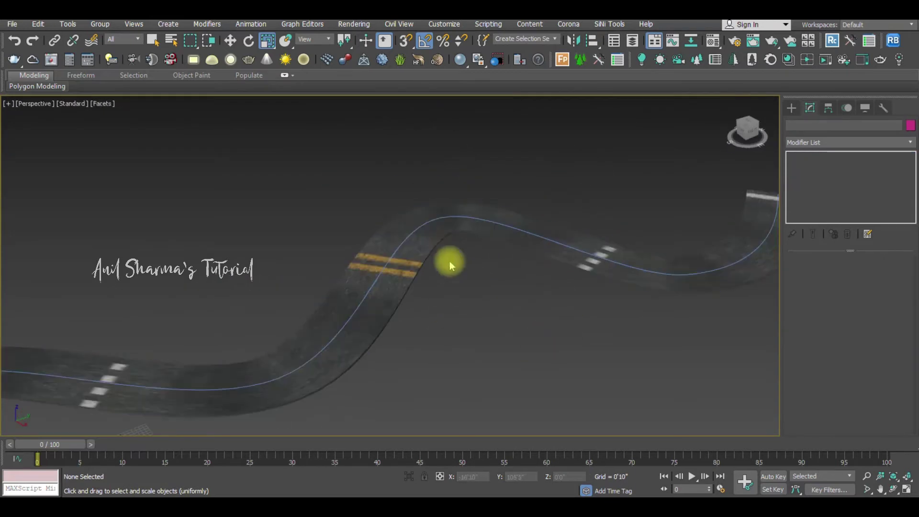
Step: Reselect the road and show the Modifier List at the U entries
left_click(425, 242)
scroll(505, 267, "up", 2)
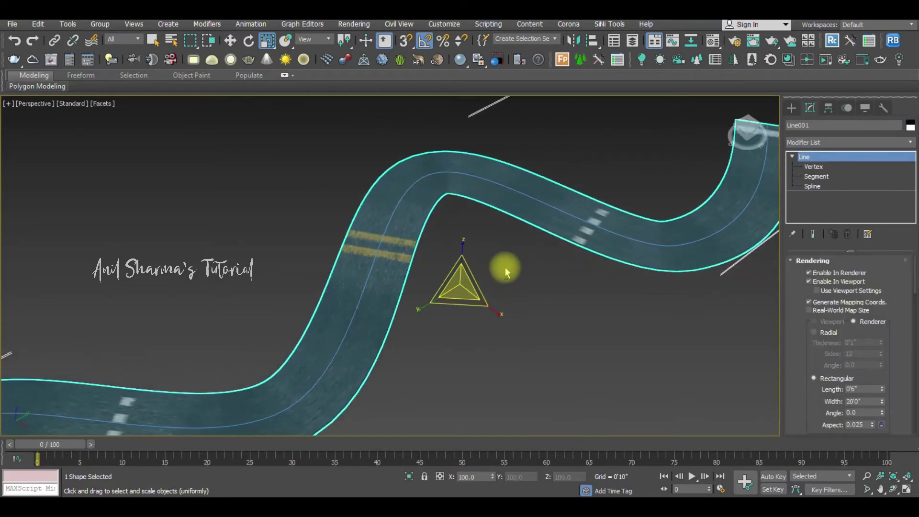
left_click(828, 142)
key("u")
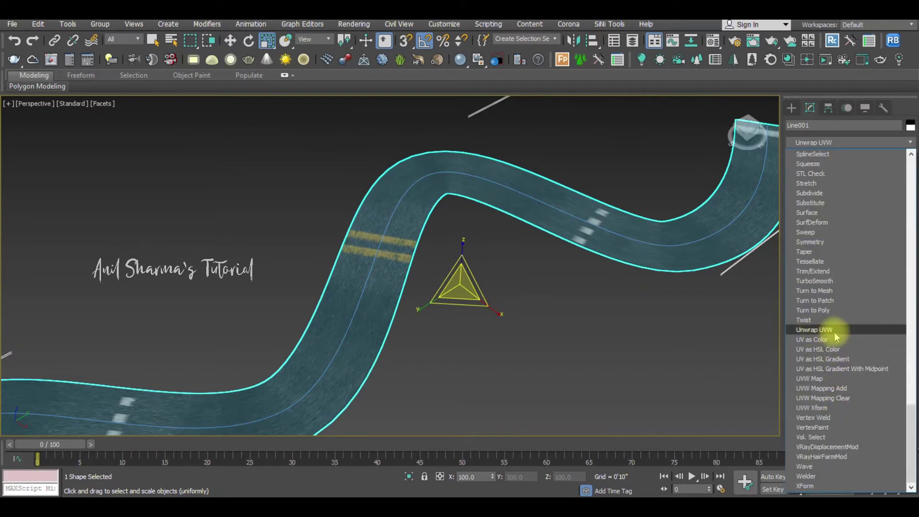
Step: Add an Unwrap UVW modifier to the road
left_click(819, 330)
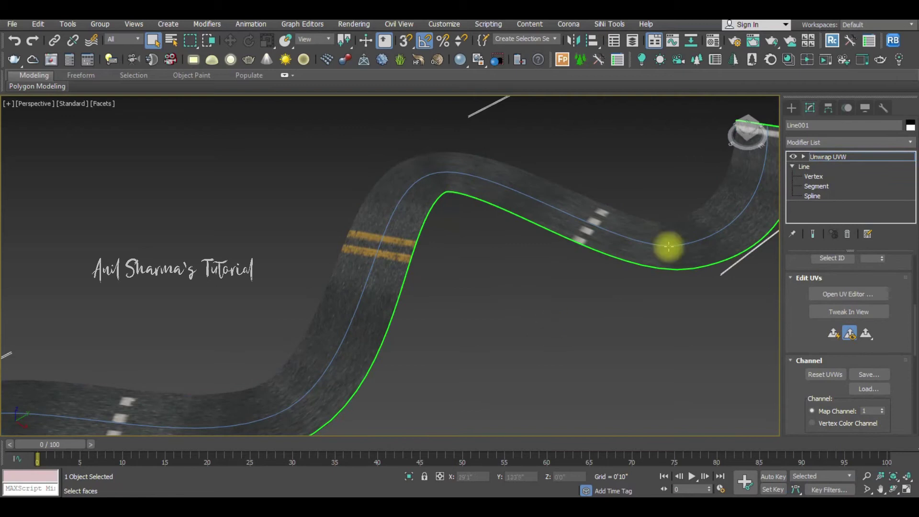
scroll(446, 330, "down", 5)
left_click_drag(799, 341, 800, 200)
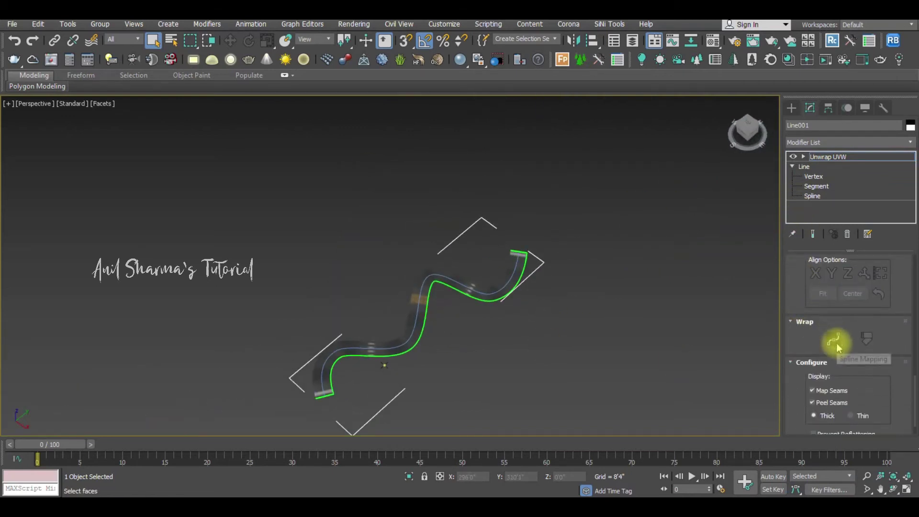
scroll(632, 327, "up", 2)
scroll(581, 320, "up", 2)
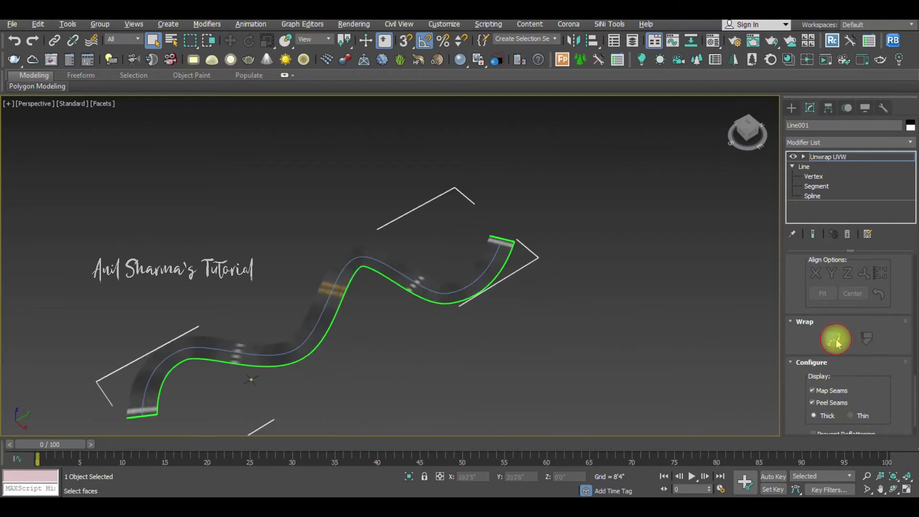
Step: Start Spline Mapping and pick Line002 as the mapping path
left_click(836, 340)
left_click_drag(433, 161, 606, 174)
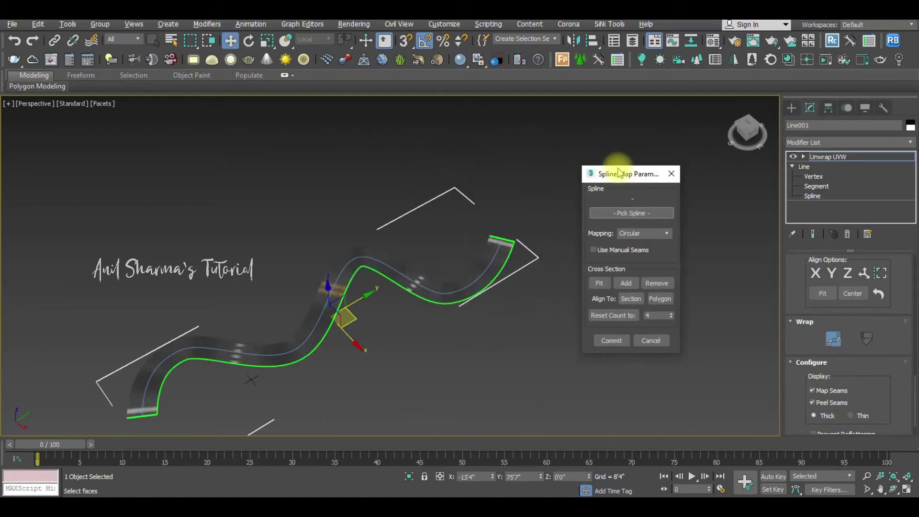
left_click(635, 217)
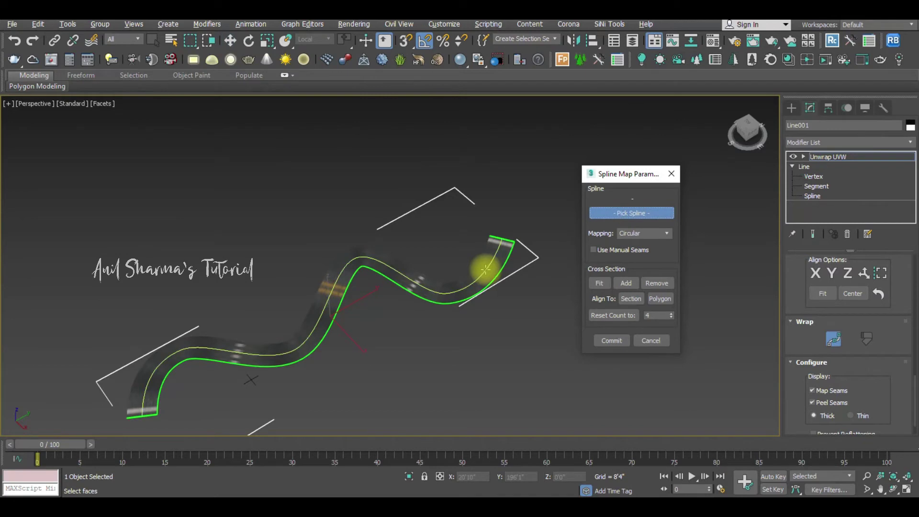
left_click(493, 267)
scroll(431, 257, "up", 3)
scroll(410, 293, "down", 3)
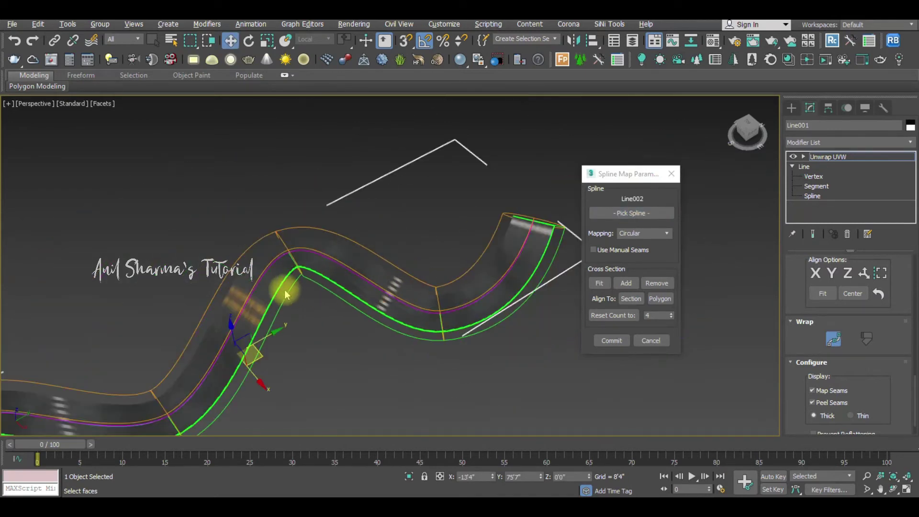
scroll(308, 221, "up", 2)
scroll(140, 326, "down", 1)
middle_click_drag(316, 295, 361, 241, "alt")
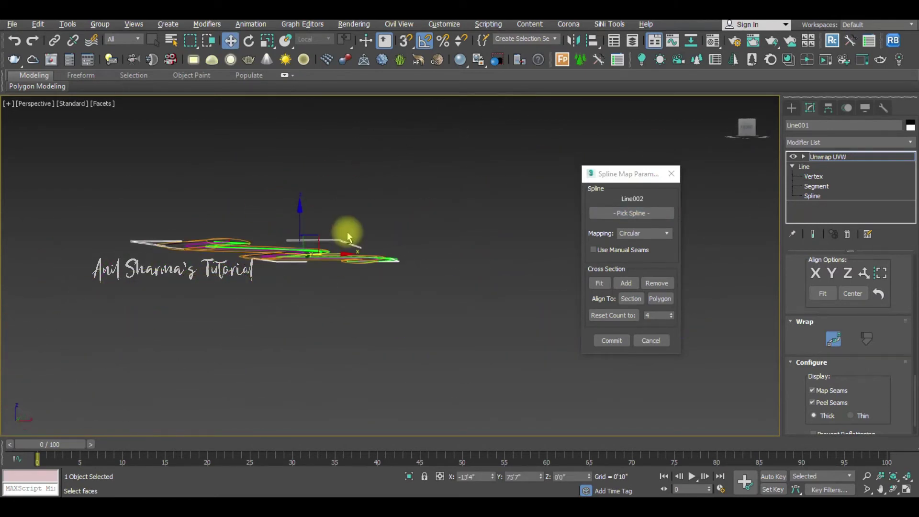
scroll(232, 277, "up", 3)
middle_click_drag(231, 276, 215, 222, "alt")
Step: Set the spline mapping type to Planar and commit it
left_click(656, 233)
left_click(639, 250)
mouse_move(355, 244)
middle_mouse_down("alt")
mouse_move(343, 267)
mouse_move(400, 282)
middle_mouse_up("alt")
scroll(399, 283, "down", 3)
scroll(453, 257, "up", 5)
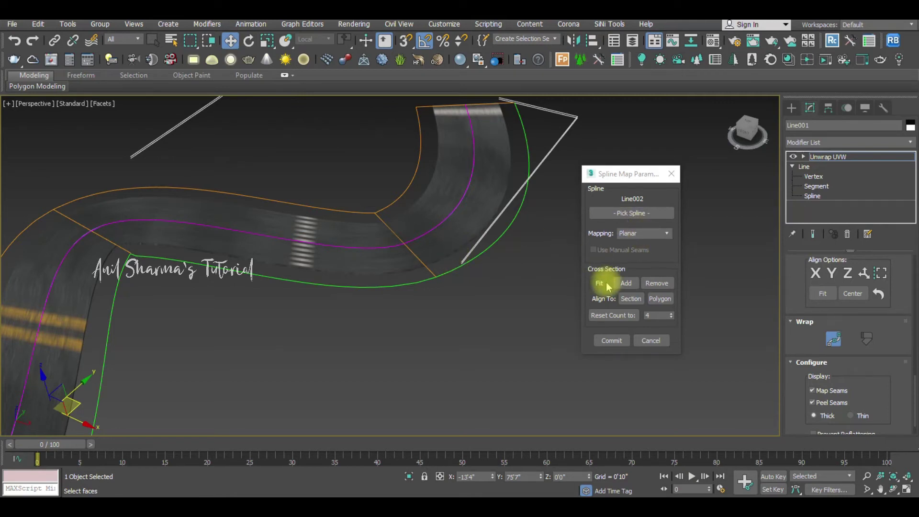
left_click(603, 341)
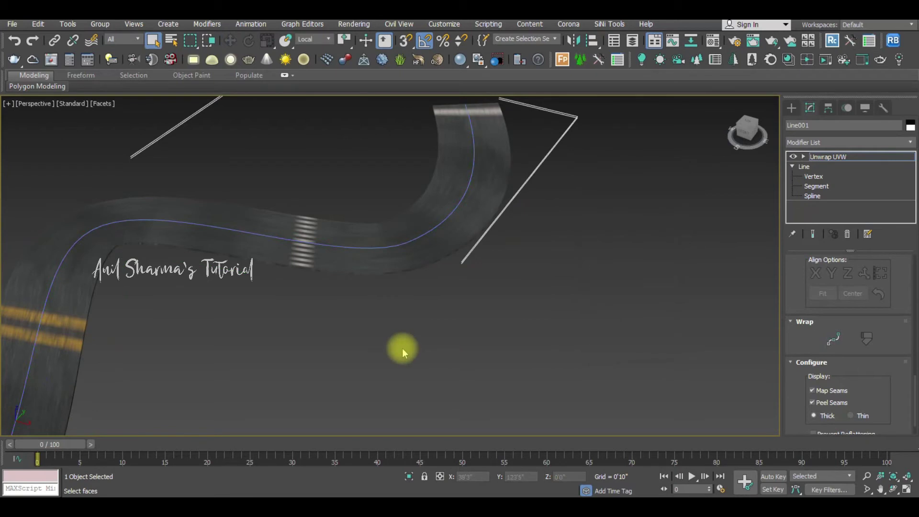
Step: Open Edit UVWs with the asphalt texture Map #1 shown behind the UVs
scroll(809, 336, "down", 5)
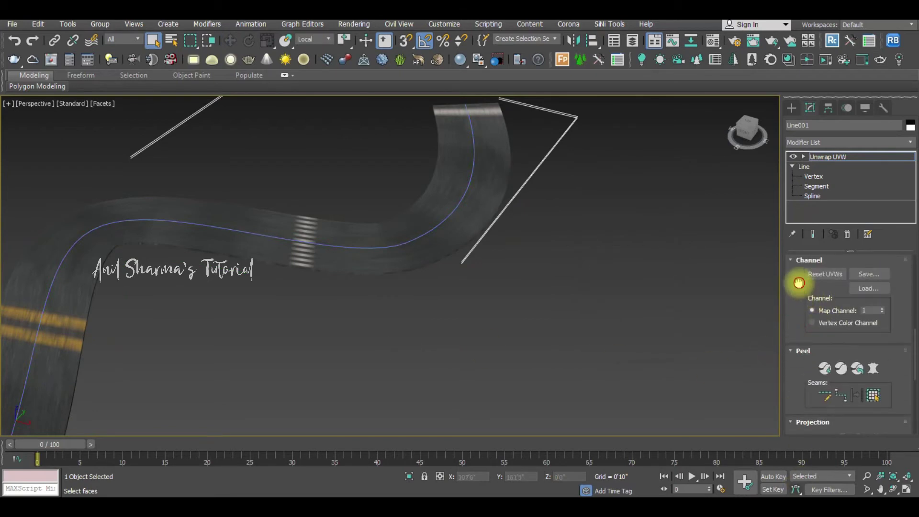
scroll(823, 301, "down", 3)
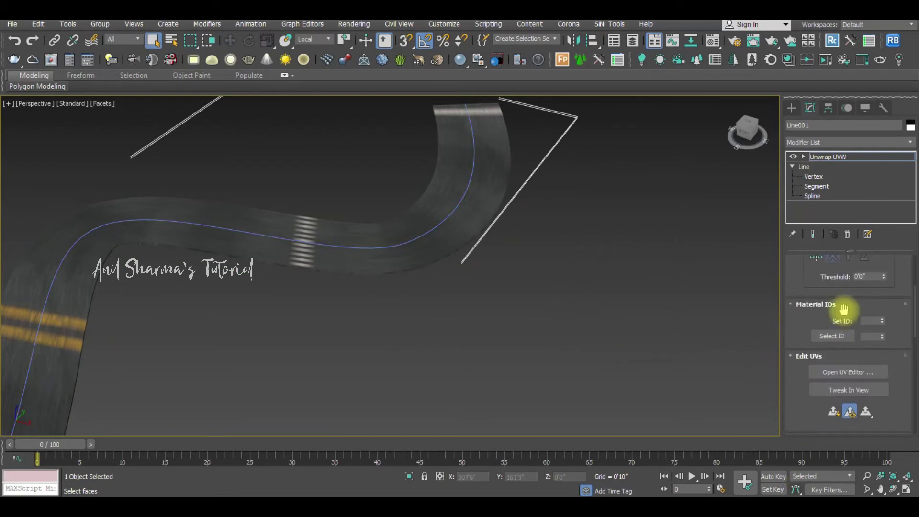
left_click(857, 376)
left_click(355, 91)
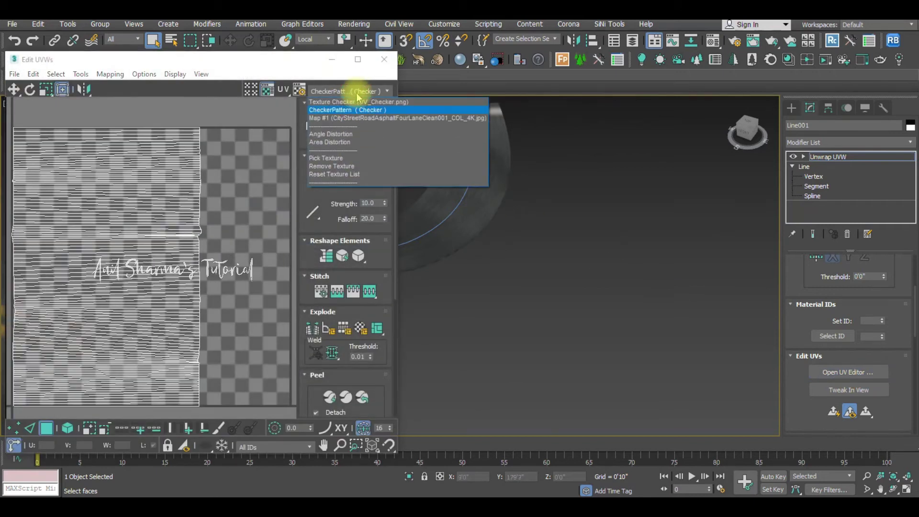
left_click(397, 118)
left_click_drag(314, 71, 555, 90)
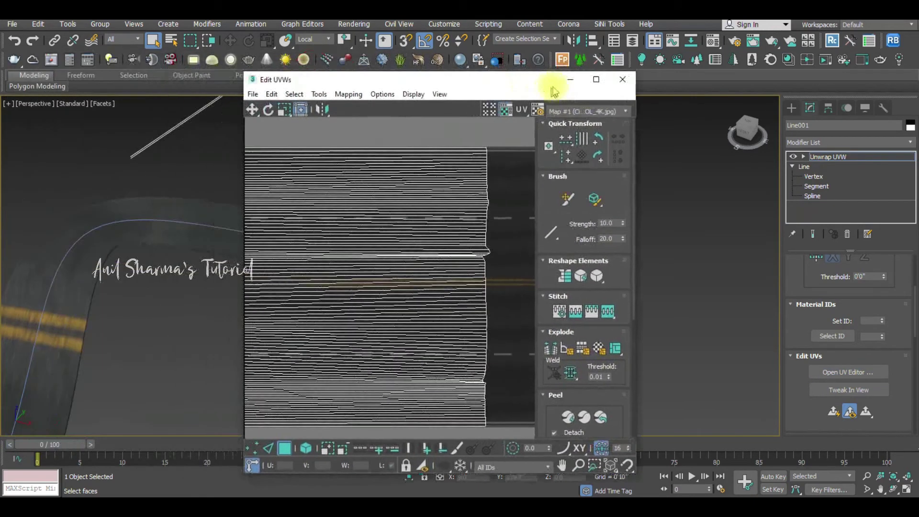
scroll(442, 232, "down", 2)
scroll(437, 243, "down", 3)
scroll(434, 259, "up", 4)
mouse_move(434, 259)
middle_mouse_down()
mouse_move(468, 238)
mouse_move(482, 242)
middle_mouse_up()
Step: Select the UV strip's left-edge vertices and scale them along one axis
right_click(397, 211)
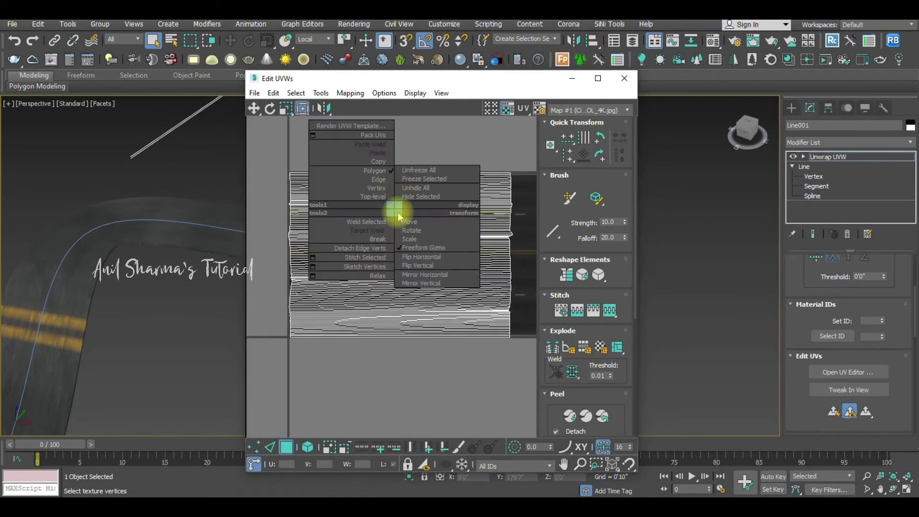
left_click(380, 189)
left_click_drag(325, 142, 256, 375)
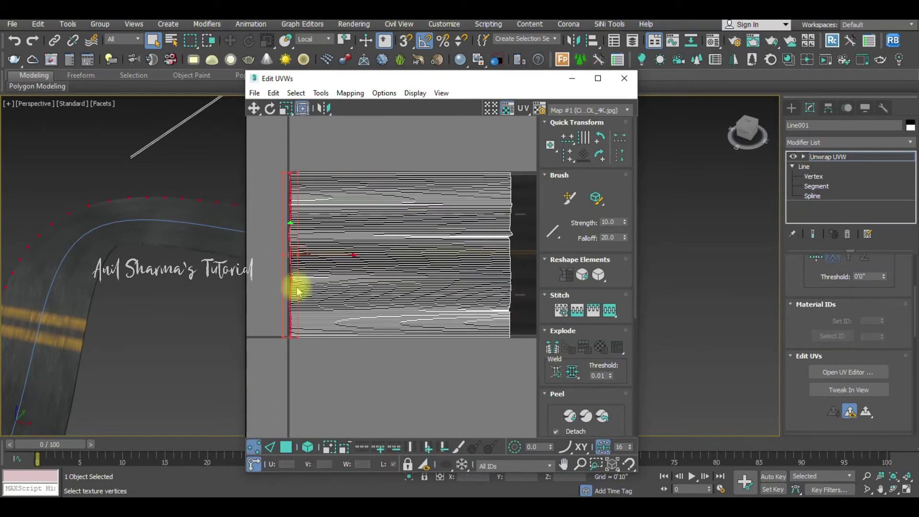
left_click(287, 111)
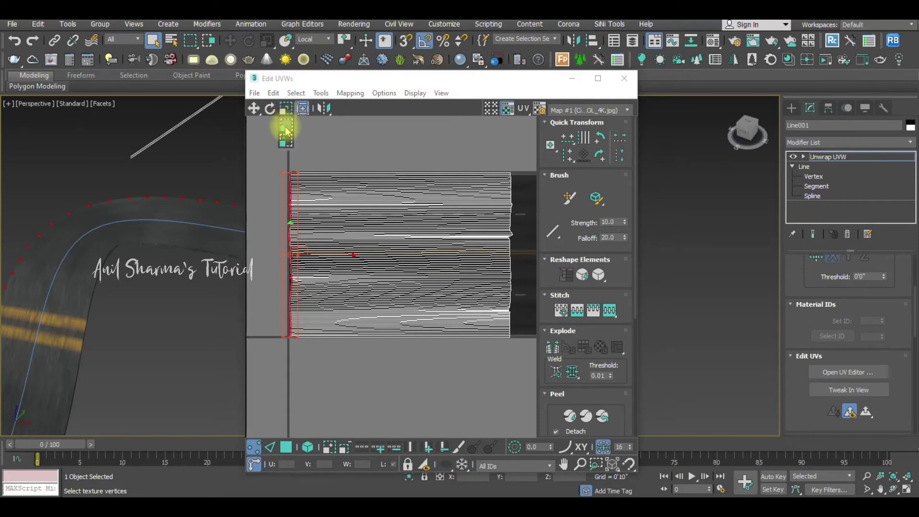
left_click(286, 129)
left_click(263, 201)
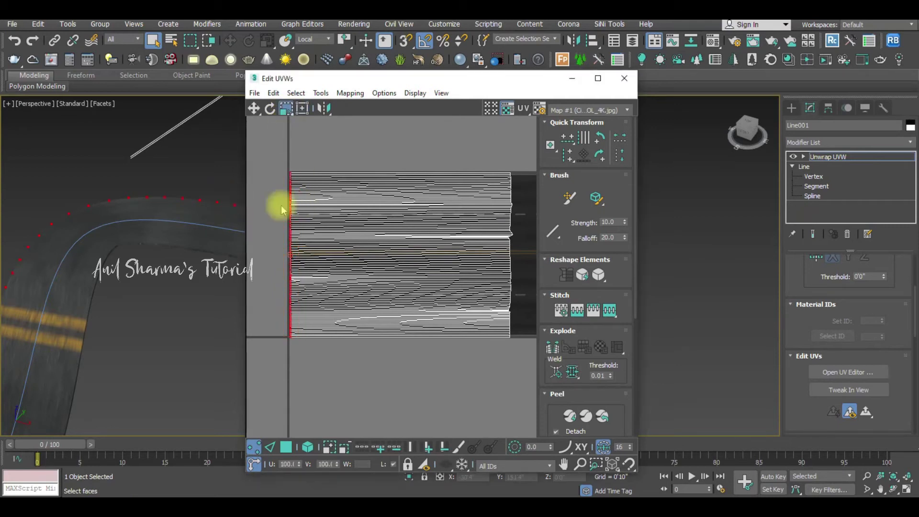
scroll(112, 246, "down", 5)
mouse_move(130, 284)
middle_mouse_down("alt")
mouse_move(181, 225)
mouse_move(263, 221)
middle_mouse_up("alt")
Step: Select all UV strip vertices and stretch them vertically past the texture
left_click_drag(345, 78, 613, 75)
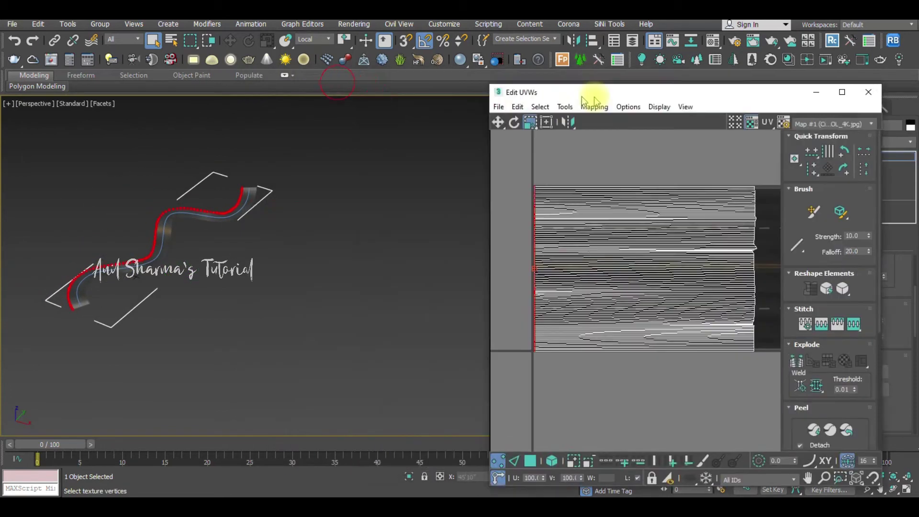
scroll(218, 249, "up", 8)
scroll(211, 273, "down", 4)
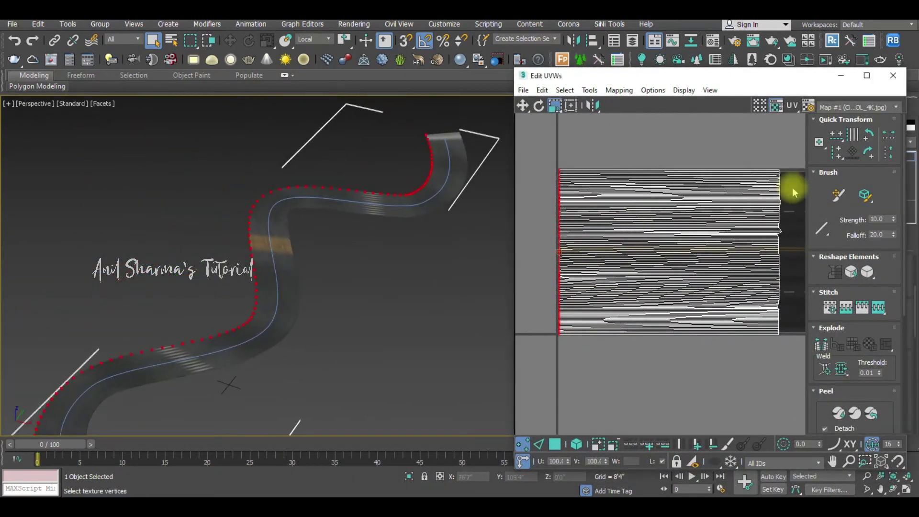
left_click_drag(761, 81, 609, 57)
mouse_move(592, 252)
middle_mouse_down()
mouse_move(548, 246)
mouse_move(529, 258)
middle_mouse_up()
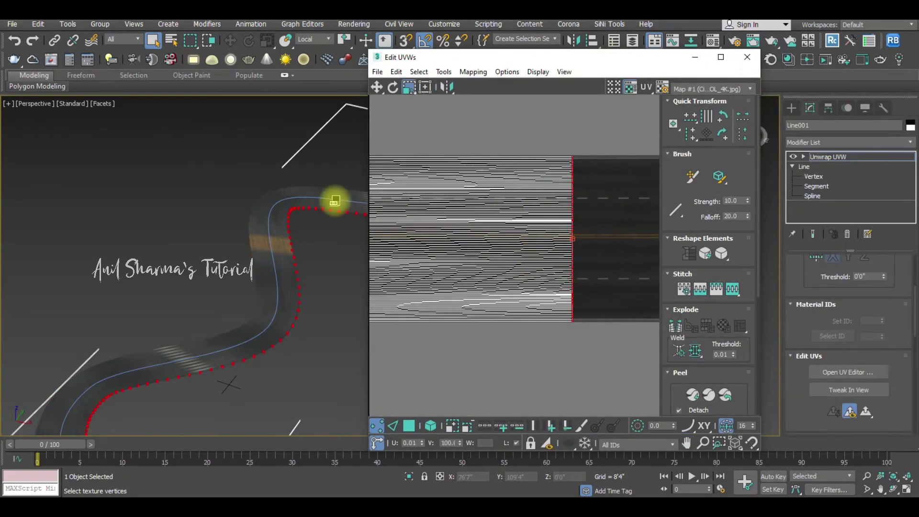
scroll(554, 200, "down", 2)
scroll(554, 199, "down", 2)
left_click_drag(591, 138, 415, 296)
left_click(410, 89)
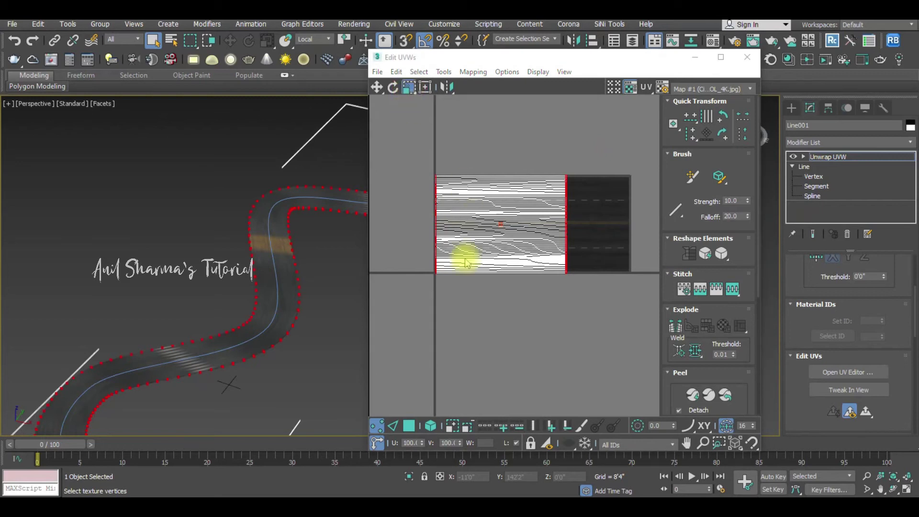
left_click_drag(437, 248, 441, 127)
Step: Open the Material Editor at Map #1's bitmap Coordinates settings
scroll(266, 322, "up", 3)
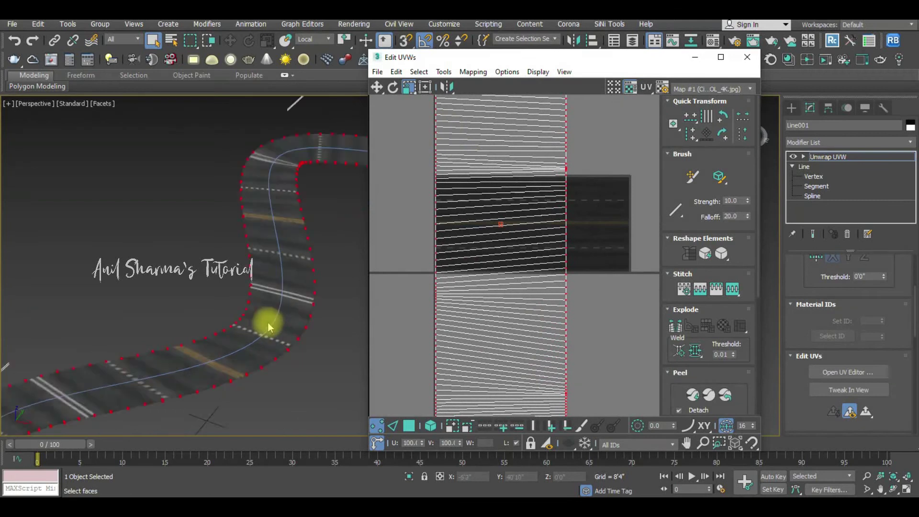
scroll(266, 322, "up", 3)
left_click_drag(630, 65, 607, 110)
left_click(713, 40)
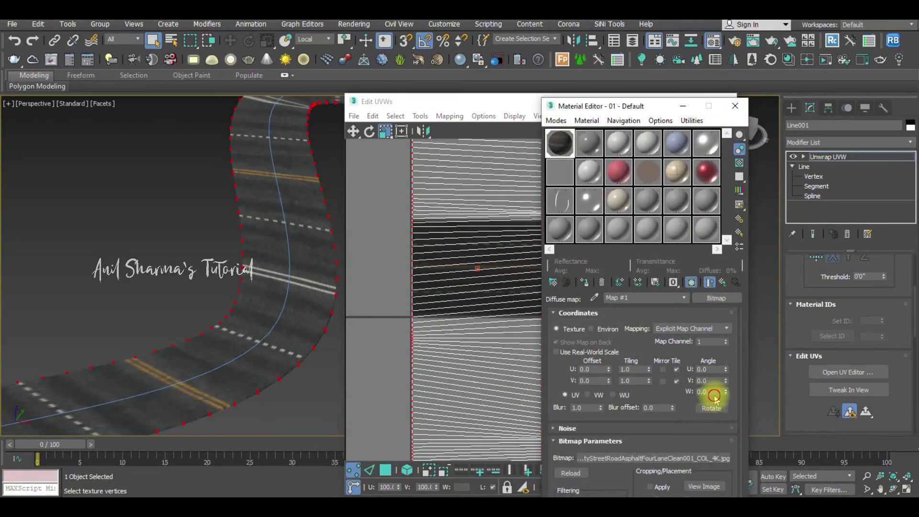
Step: Set the asphalt bitmap's Angle W to 90 and close the Material Editor
left_click(704, 486)
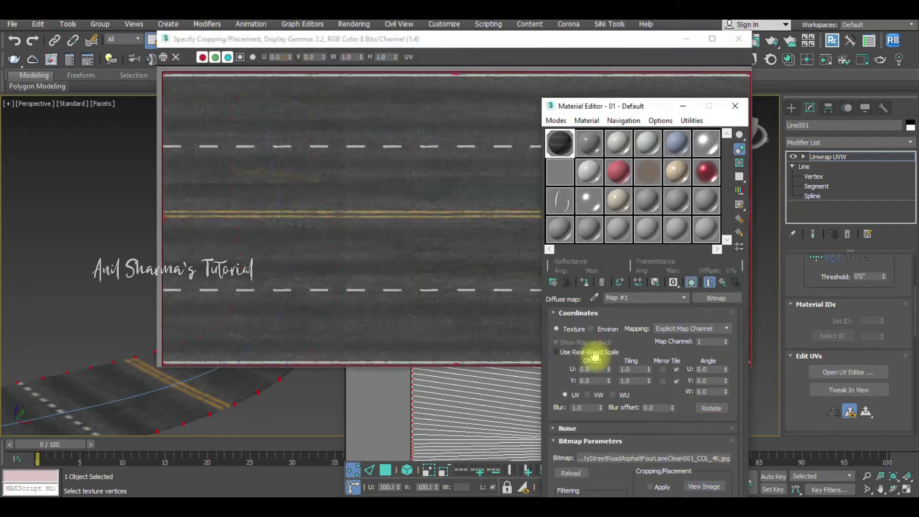
left_click(739, 39)
left_click(710, 392)
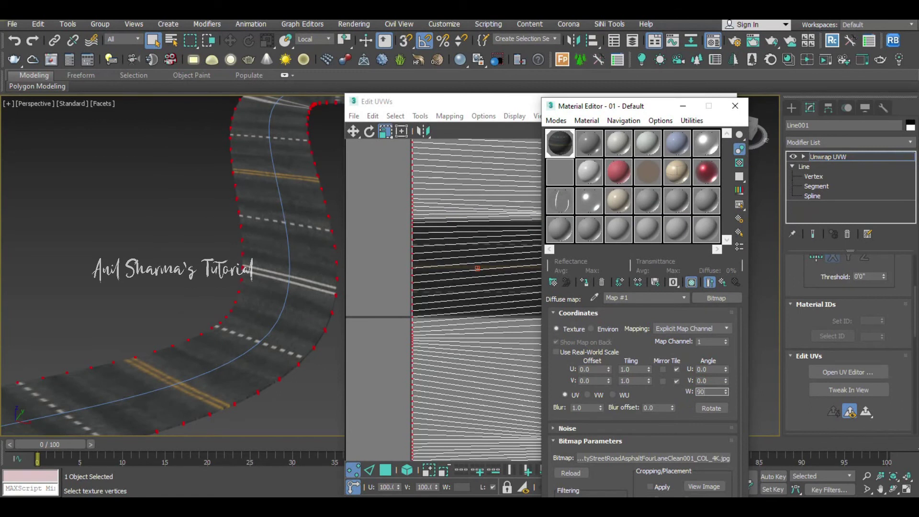
key("Return")
left_click(735, 106)
mouse_move(318, 273)
middle_mouse_down("alt")
mouse_move(291, 260)
mouse_move(214, 273)
mouse_move(227, 294)
mouse_move(180, 267)
mouse_move(257, 283)
mouse_move(211, 287)
mouse_move(283, 218)
mouse_move(168, 320)
mouse_move(260, 291)
middle_mouse_up("alt")
Step: Freeform-move the UV strip's right-edge vertices to the texture border
scroll(545, 262, "down", 5)
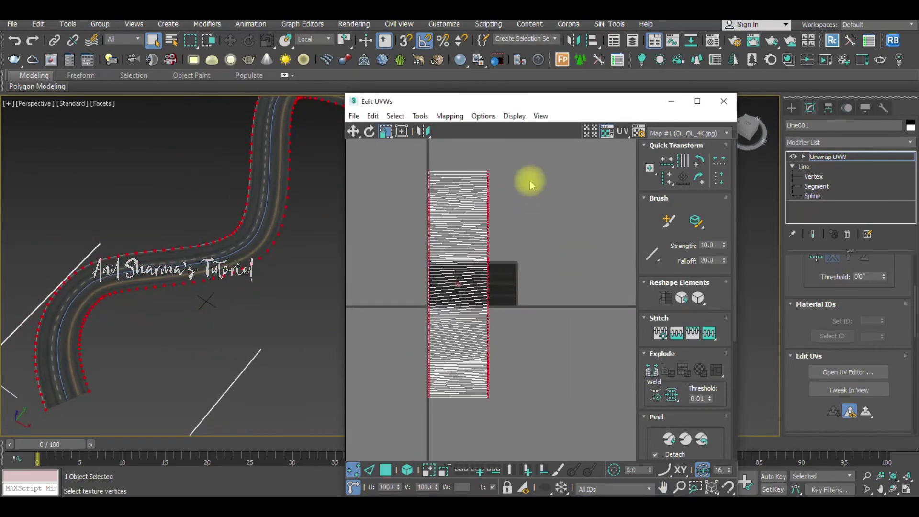
left_click_drag(455, 412, 453, 407)
left_click(402, 131)
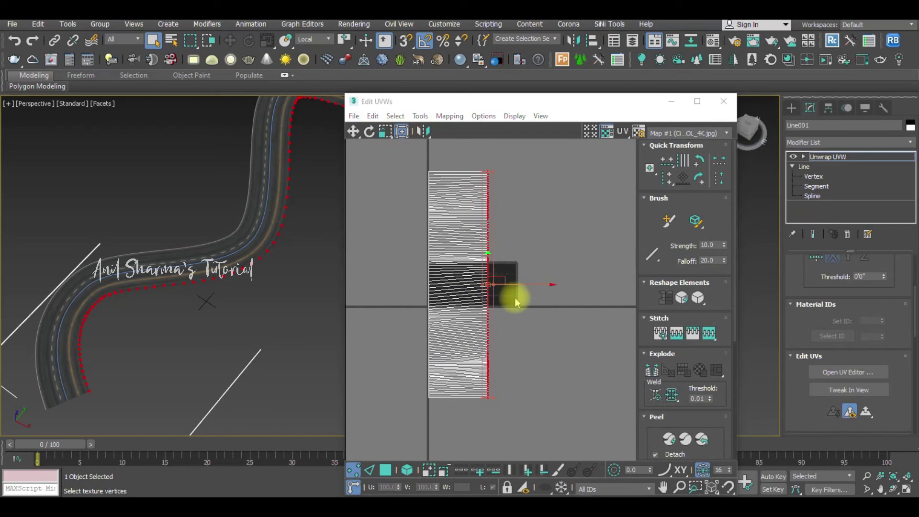
scroll(515, 298, "up", 5)
left_click_drag(505, 261, 555, 265)
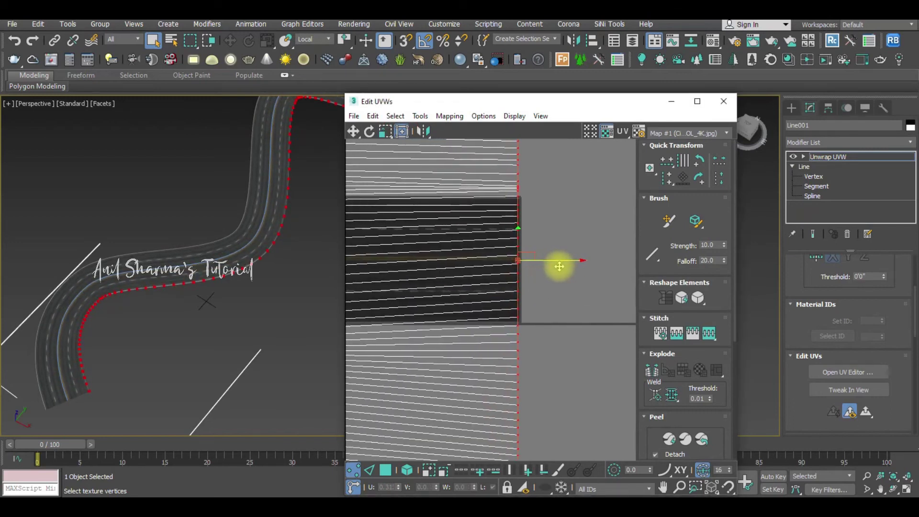
Step: Pan down the UV view and select a left-edge vertex of the strip
scroll(281, 230, "up", 3)
scroll(273, 257, "up", 3)
scroll(263, 261, "up", 1)
scroll(211, 286, "up", 3)
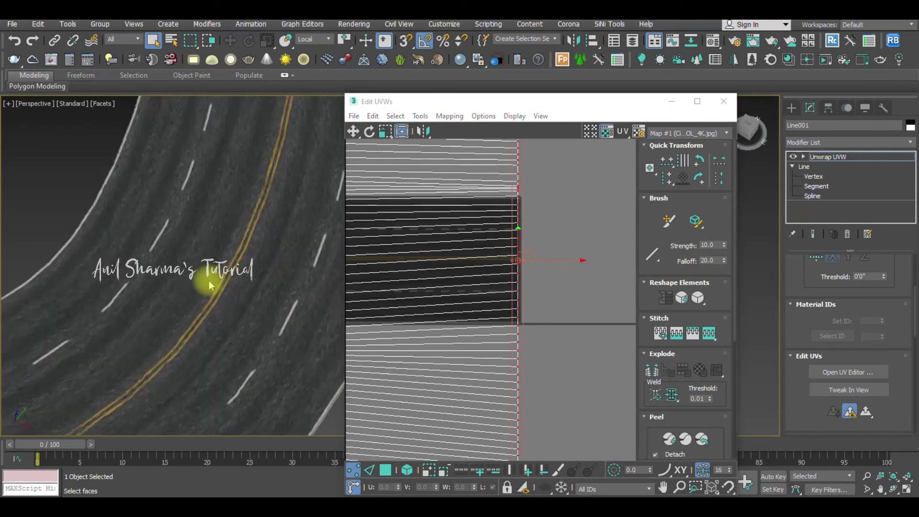
scroll(209, 286, "down", 3)
scroll(273, 313, "down", 3)
scroll(271, 304, "down", 2)
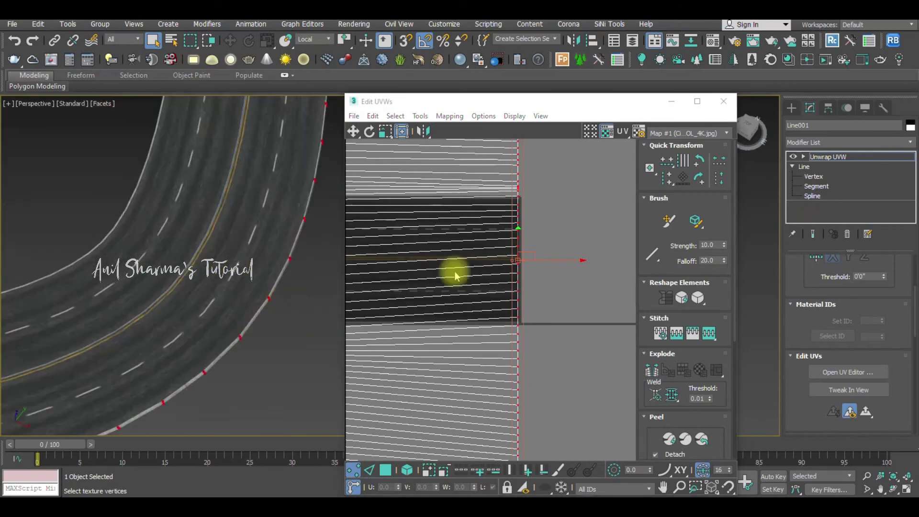
scroll(508, 269, "up", 3)
scroll(481, 240, "up", 3)
scroll(494, 241, "down", 2)
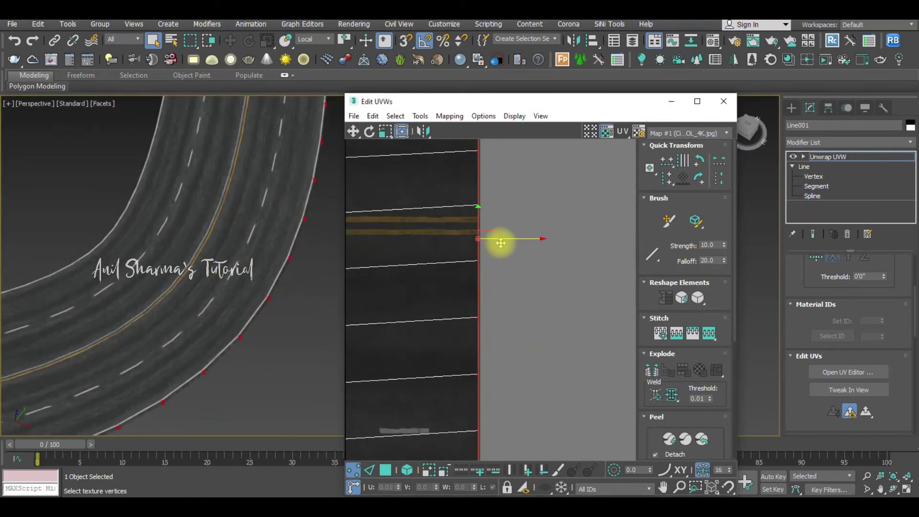
scroll(484, 249, "down", 3)
scroll(488, 263, "down", 3)
scroll(496, 274, "down", 2)
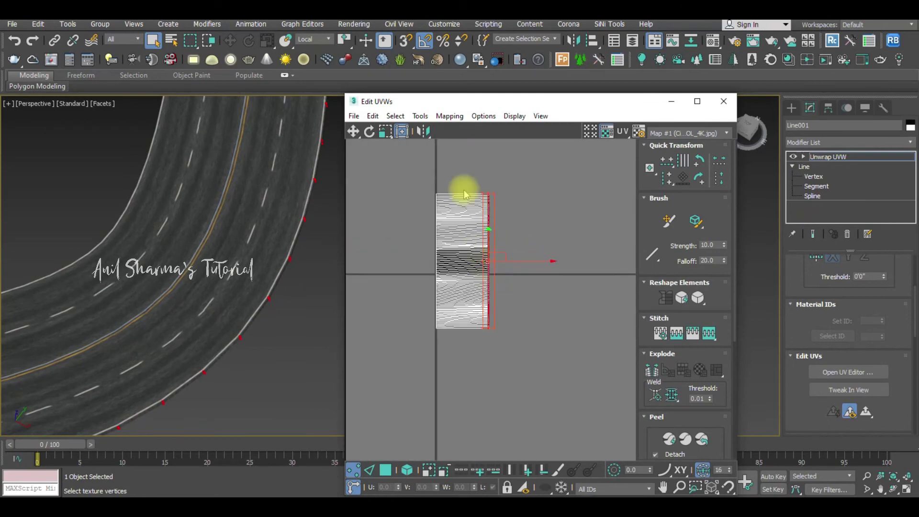
scroll(513, 263, "up", 3)
scroll(498, 235, "up", 3)
middle_click_drag(487, 210, 472, 324)
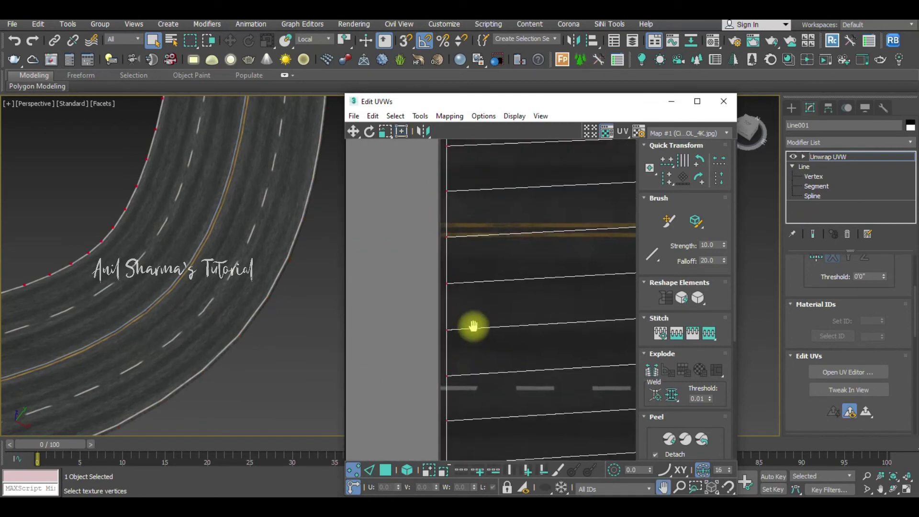
left_click(478, 237)
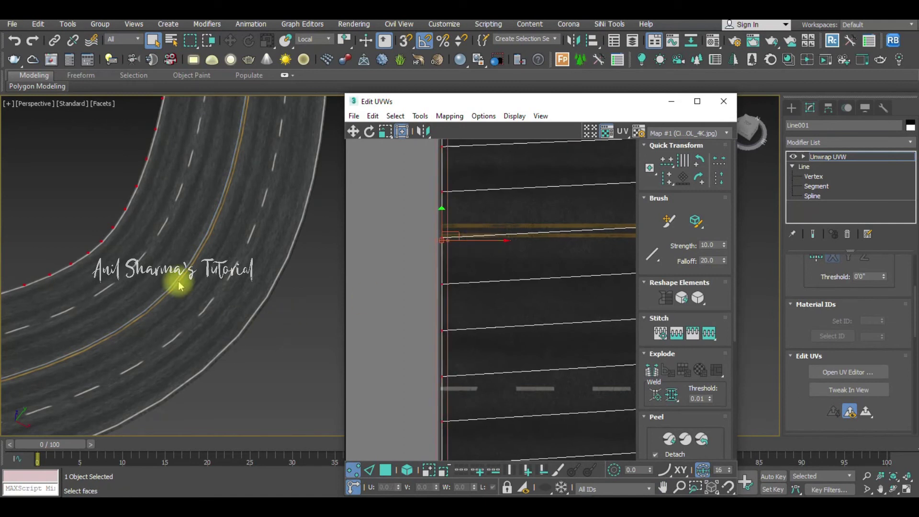
Step: Check the lanes along the road and close the Edit UVWs window
scroll(144, 281, "down", 2)
scroll(220, 311, "down", 3)
scroll(237, 324, "down", 2)
scroll(263, 295, "up", 1)
scroll(236, 324, "up", 3)
scroll(273, 308, "up", 2)
mouse_move(273, 308)
middle_mouse_down()
mouse_move(191, 199)
mouse_move(160, 205)
middle_mouse_up()
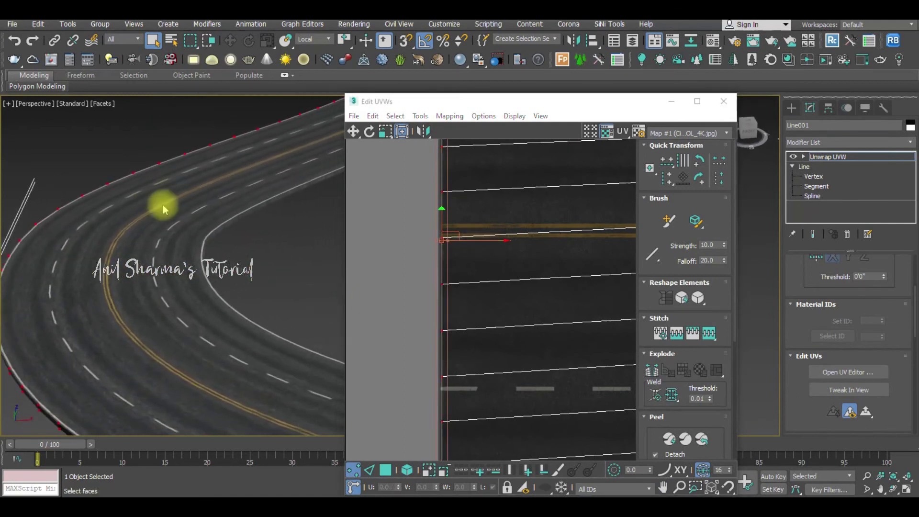
left_click(724, 101)
left_click(291, 211)
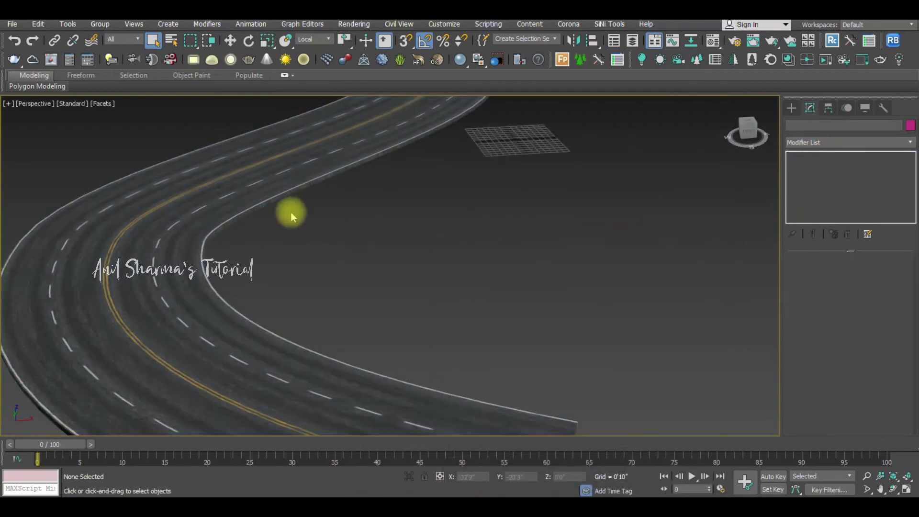
scroll(291, 212, "down", 5)
mouse_move(354, 228)
middle_mouse_down("alt")
mouse_move(353, 181)
mouse_move(341, 251)
middle_mouse_up("alt")
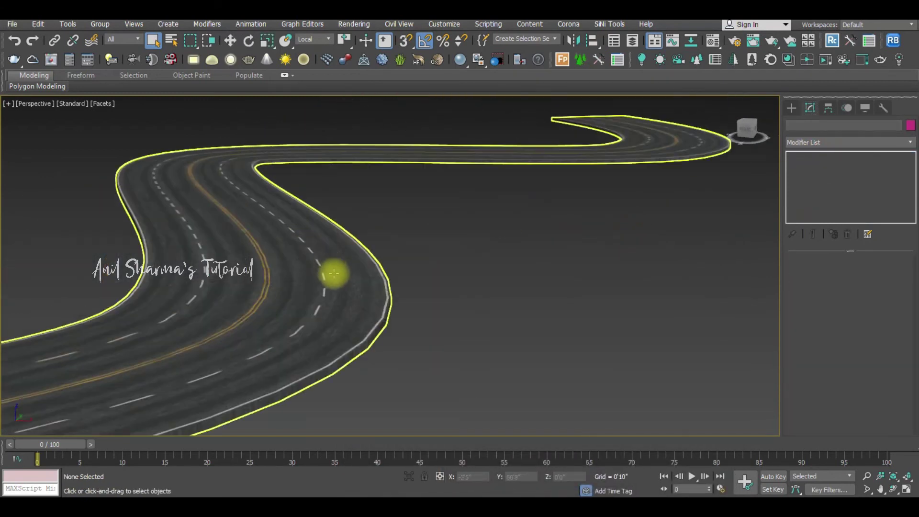
scroll(332, 269, "up", 3)
scroll(352, 269, "up", 2)
scroll(371, 263, "up", 2)
scroll(378, 278, "down", 2)
mouse_move(369, 294)
middle_mouse_down("alt")
mouse_move(612, 312)
mouse_move(277, 392)
mouse_move(371, 370)
mouse_move(402, 308)
mouse_move(368, 330)
mouse_move(409, 315)
mouse_move(396, 244)
mouse_move(317, 229)
mouse_move(334, 284)
middle_mouse_up("alt")
left_click(333, 374)
scroll(342, 346, "down", 5)
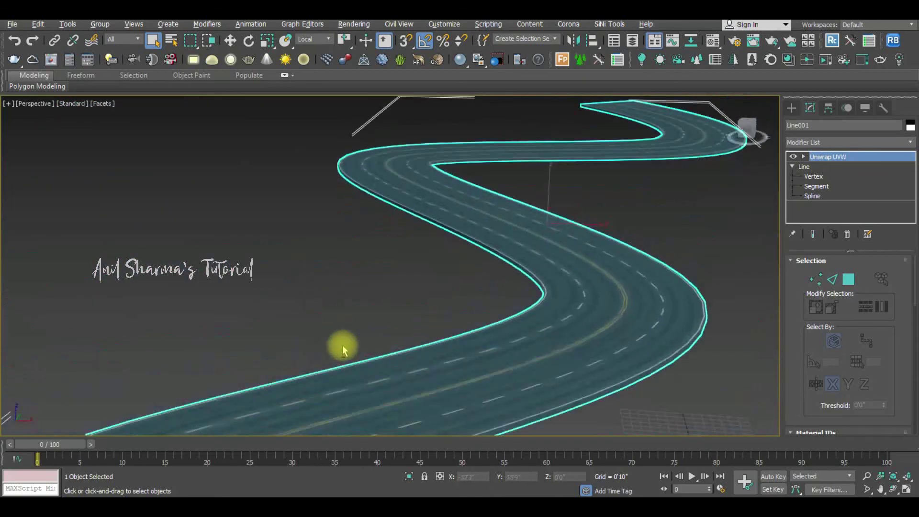
scroll(444, 282, "down", 3)
scroll(465, 270, "down", 2)
left_click(552, 329)
scroll(415, 312, "down", 3)
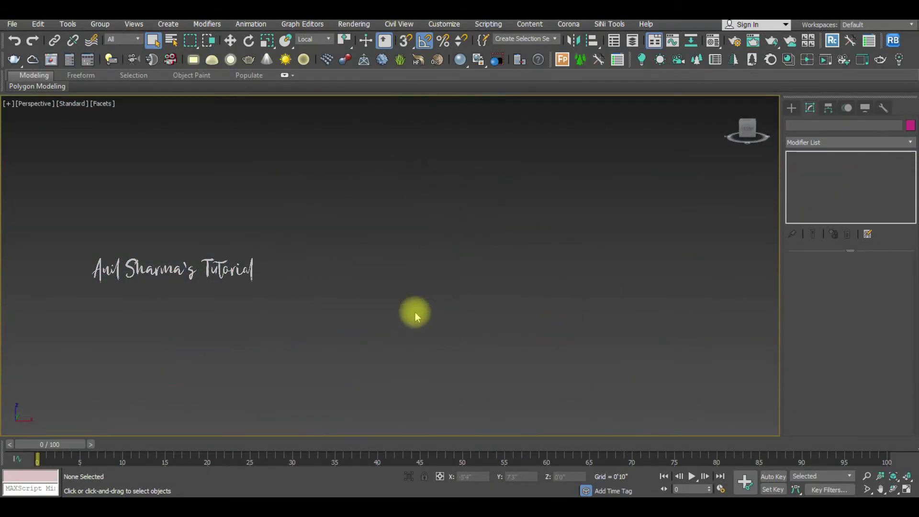
scroll(395, 300, "up", 5)
scroll(428, 288, "up", 3)
middle_click_drag(427, 289, 421, 285, "alt")
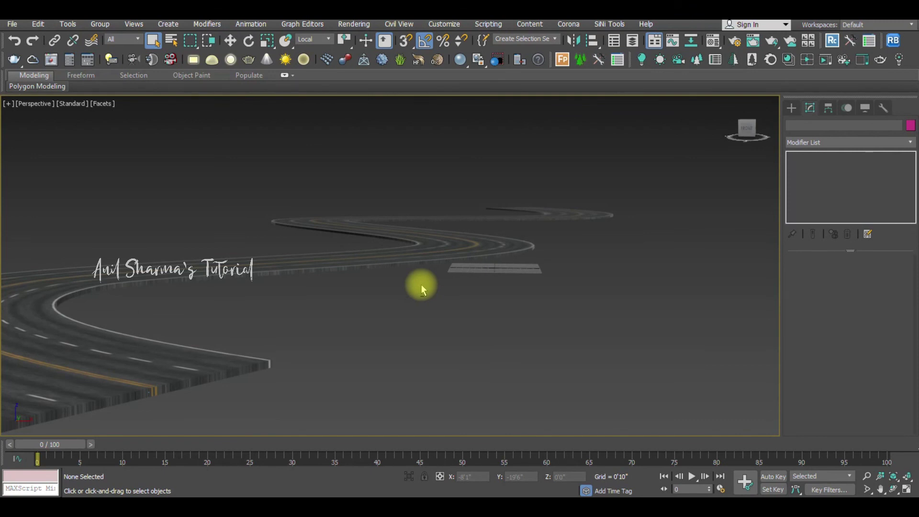
middle_click_drag(470, 225, 445, 250, "alt")
left_click(506, 308)
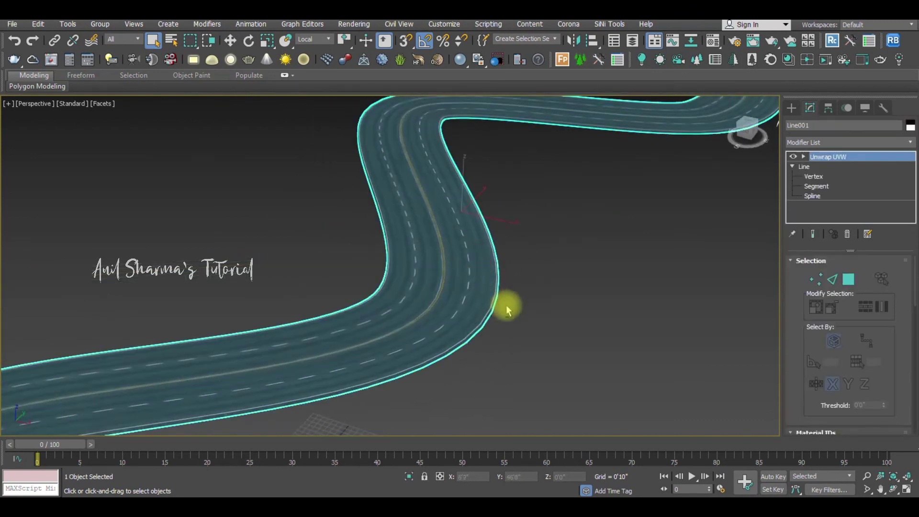
middle_click_drag(506, 307, 491, 303, "alt")
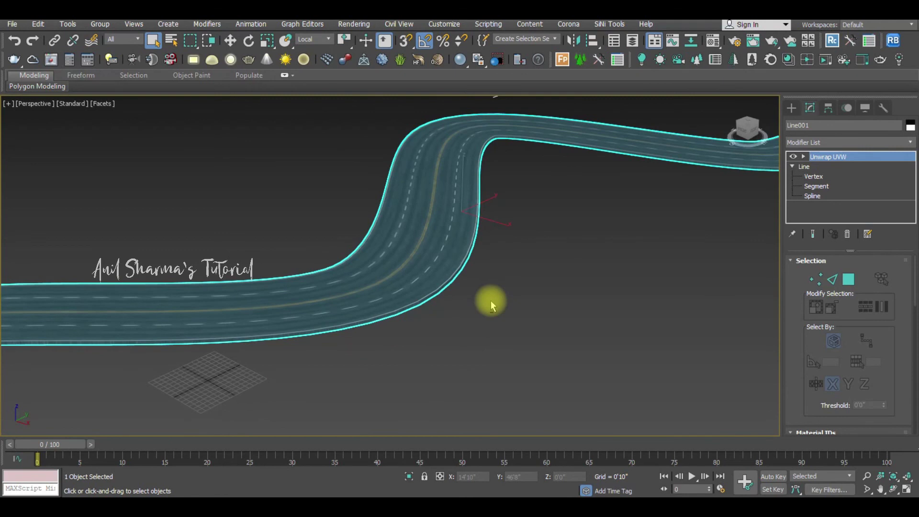